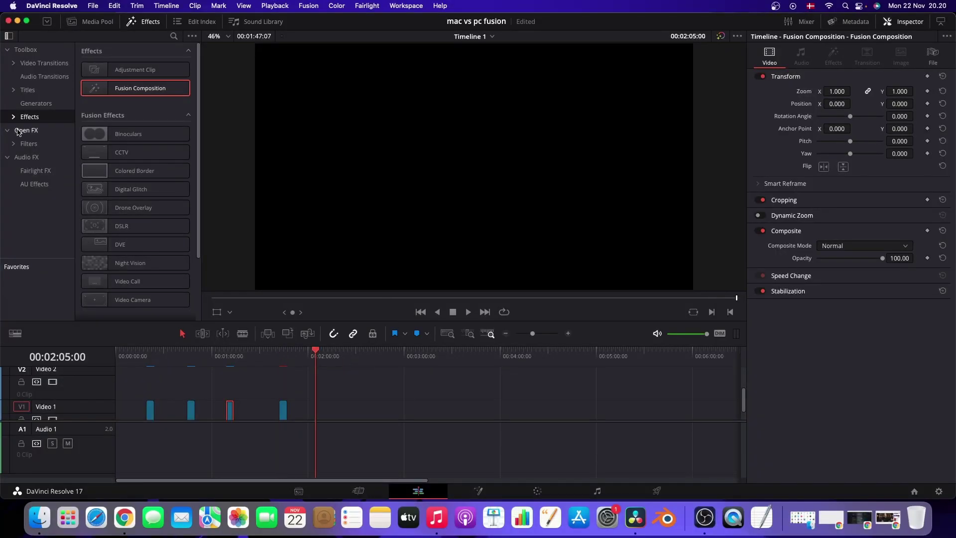
- Place the Flip Up Lower Third title from the Titles library onto Video 1
{"action": "left_click", "coordinate": [24, 90]}
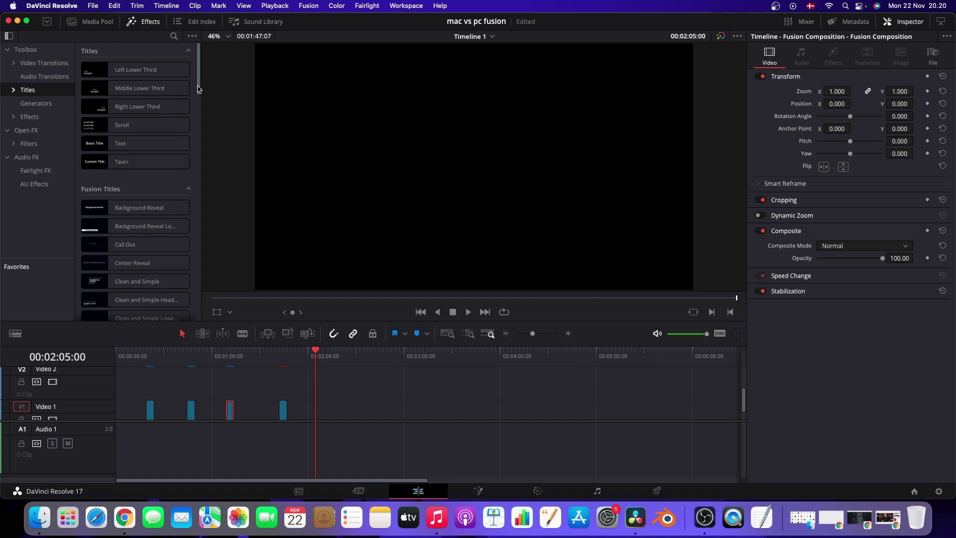
{"action": "left_click_drag", "start_coordinate": [198, 88], "coordinate": [190, 168]}
{"action": "left_click_drag", "start_coordinate": [128, 203], "coordinate": [393, 424]}
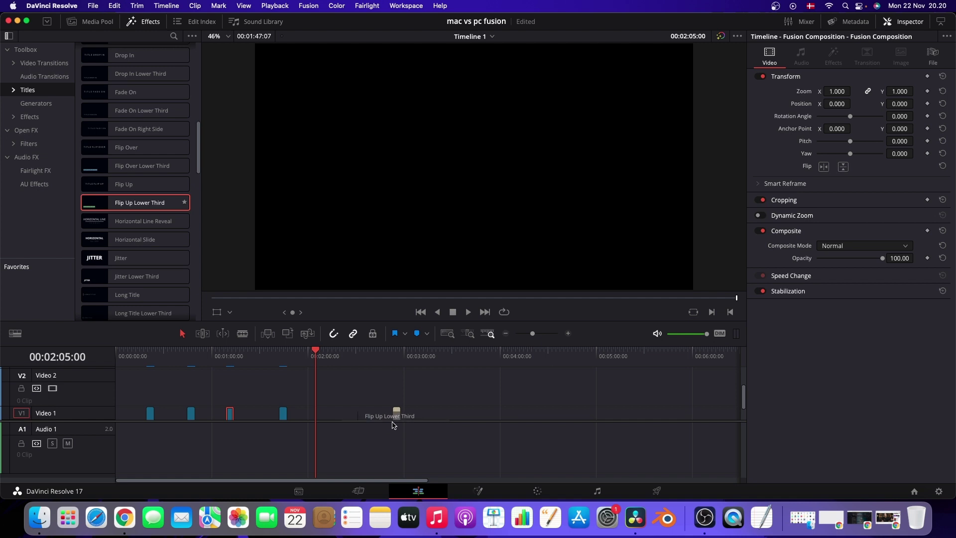
- Play the Flip Up Lower Third's SAMPLE TEXT animation from just before the clip
{"action": "left_click", "coordinate": [392, 357]}
{"action": "key", "text": "space"}
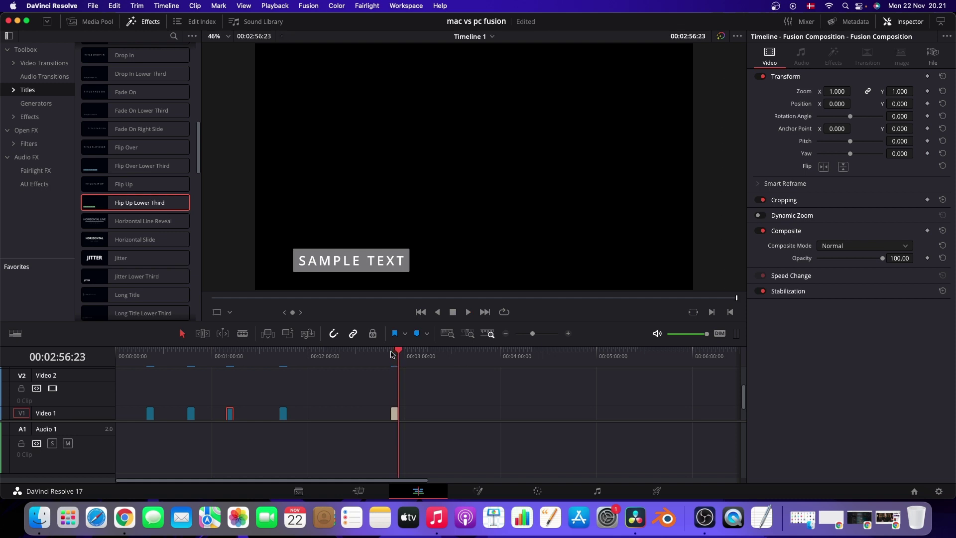
{"action": "left_click", "coordinate": [393, 356]}
{"action": "key", "text": "space"}
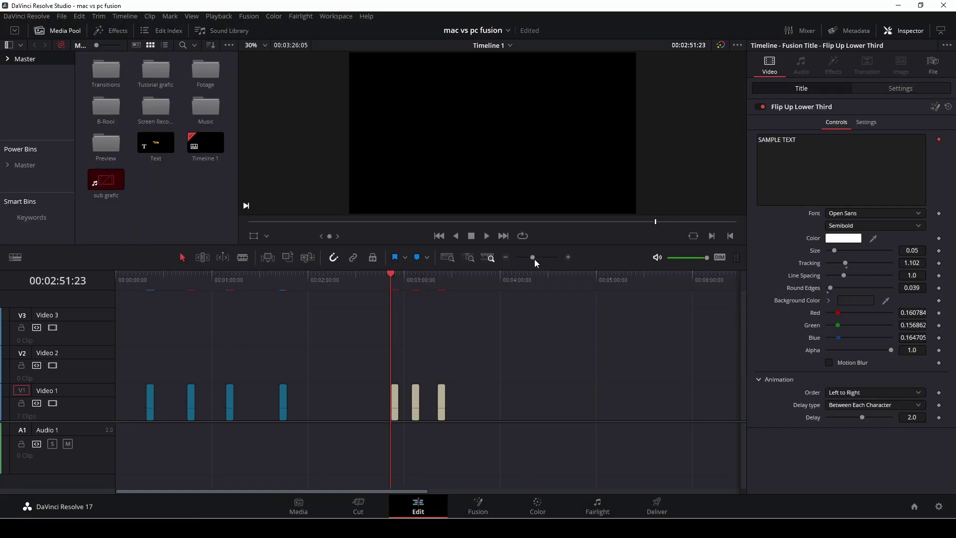
{"action": "key", "text": "space"}
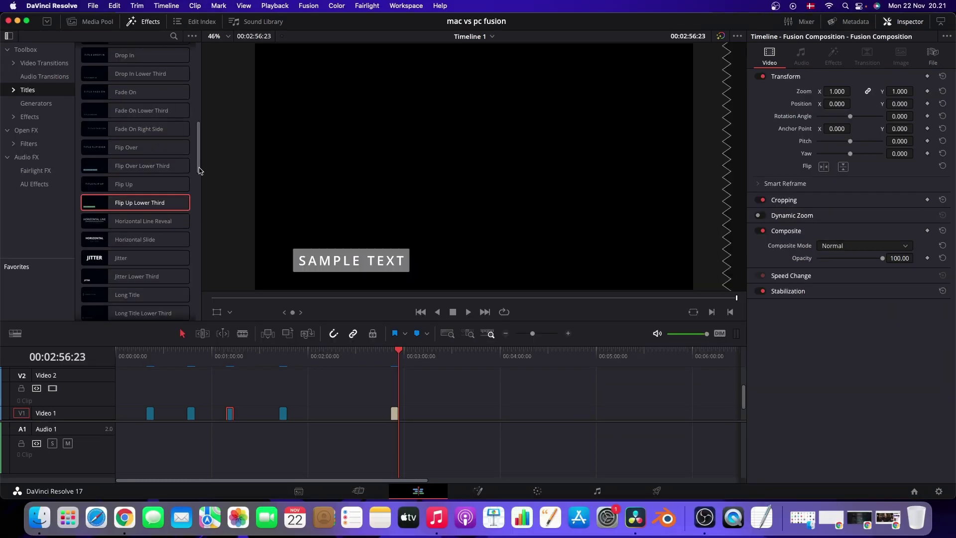
- Place the Zipper title on Video 1 after the Flip Up Lower Third
{"action": "scroll", "coordinate": [194, 207], "scroll_direction": "down", "scroll_amount": 5}
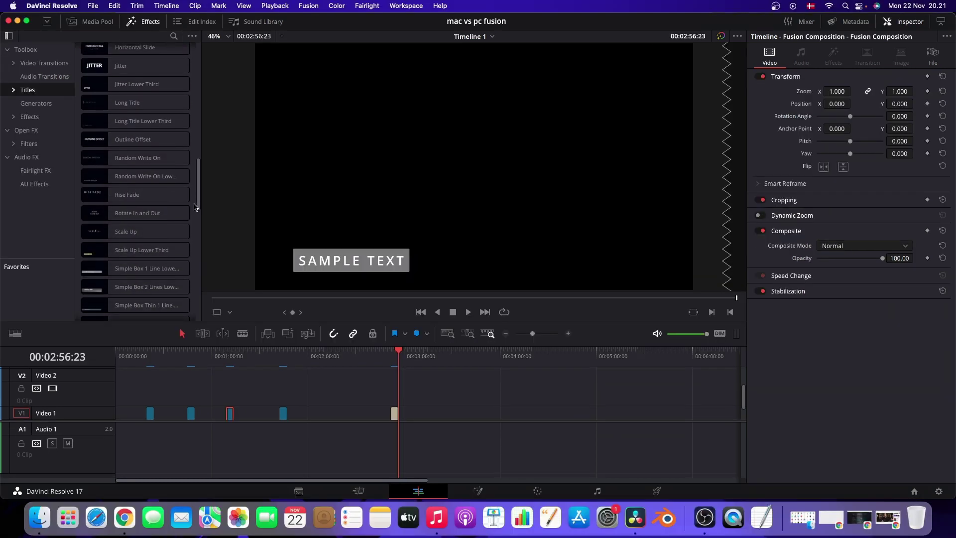
{"action": "scroll", "coordinate": [195, 207], "scroll_direction": "down", "scroll_amount": 10}
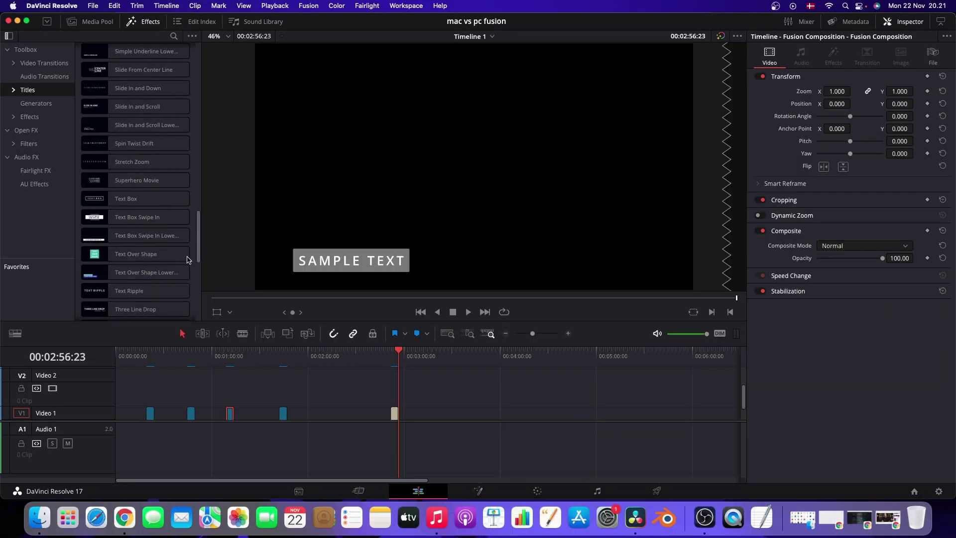
{"action": "scroll", "coordinate": [188, 261], "scroll_direction": "down", "scroll_amount": 3}
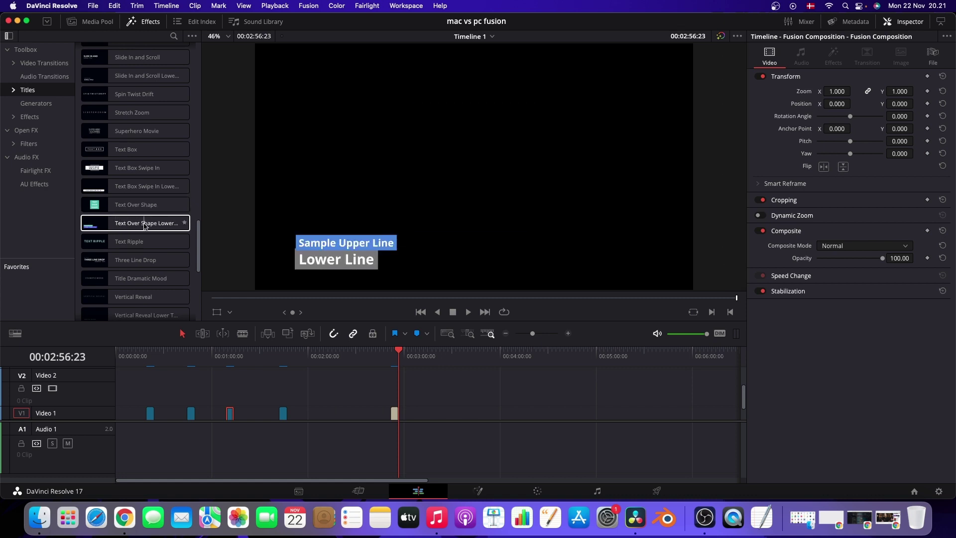
{"action": "scroll", "coordinate": [197, 264], "scroll_direction": "down", "scroll_amount": 5}
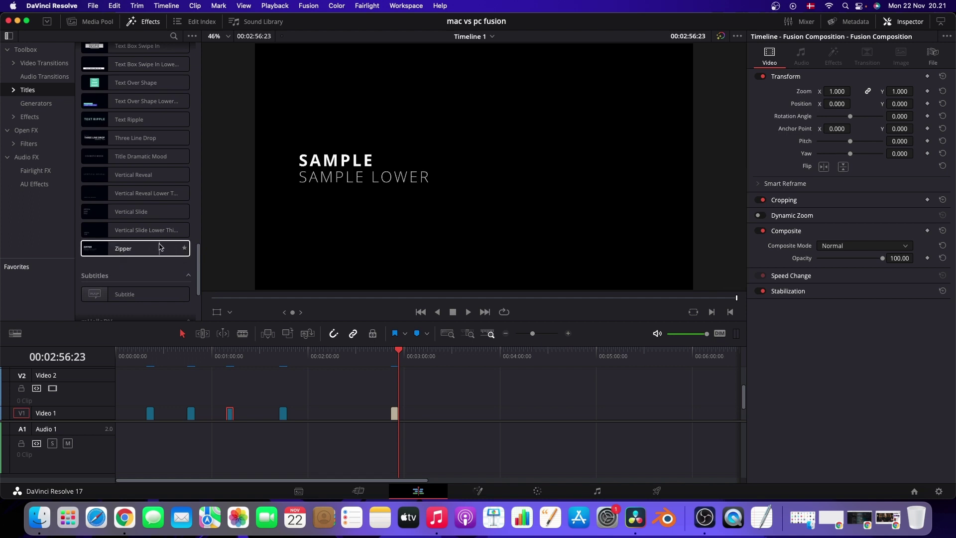
{"action": "left_click_drag", "start_coordinate": [137, 244], "coordinate": [415, 420]}
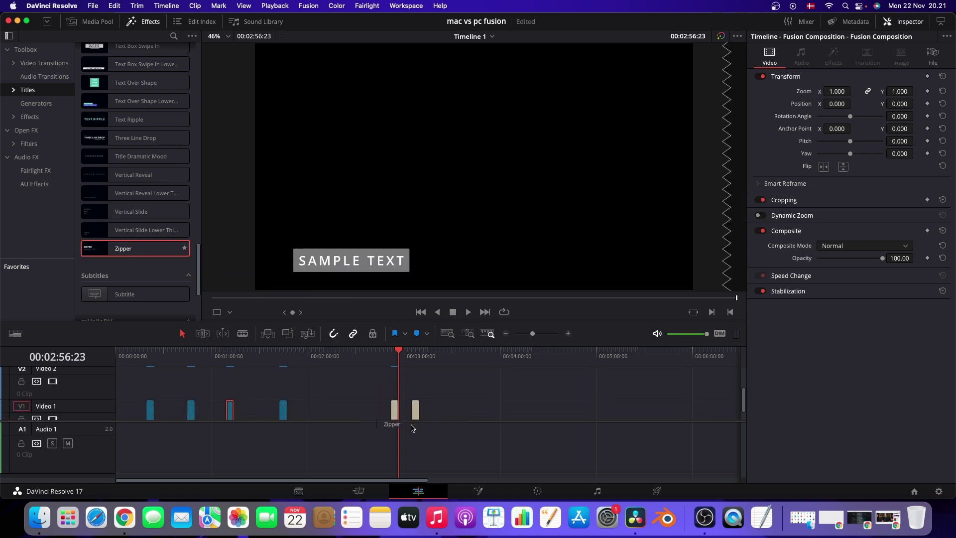
- Play the Zipper title's SAMPLE animation from the clip
{"action": "left_click", "coordinate": [412, 356]}
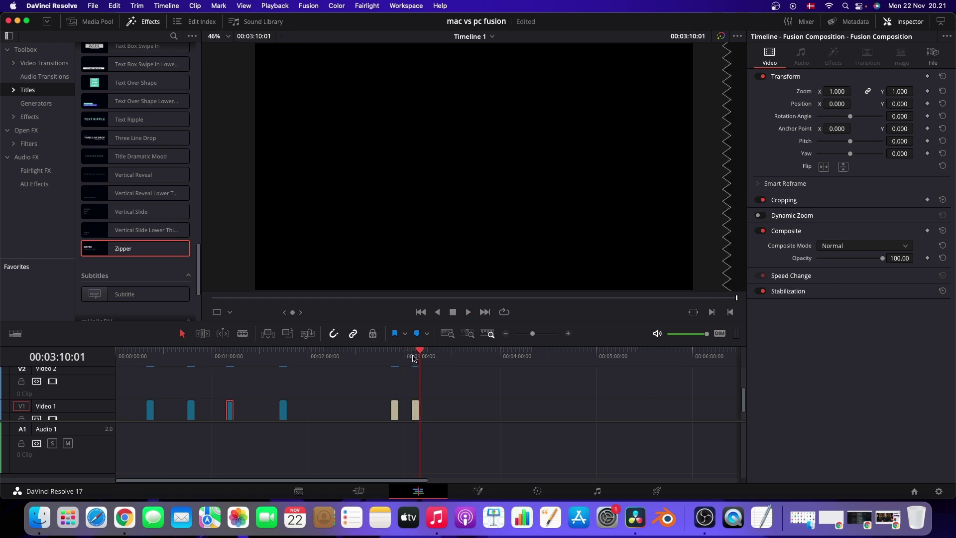
{"action": "left_click", "coordinate": [412, 357]}
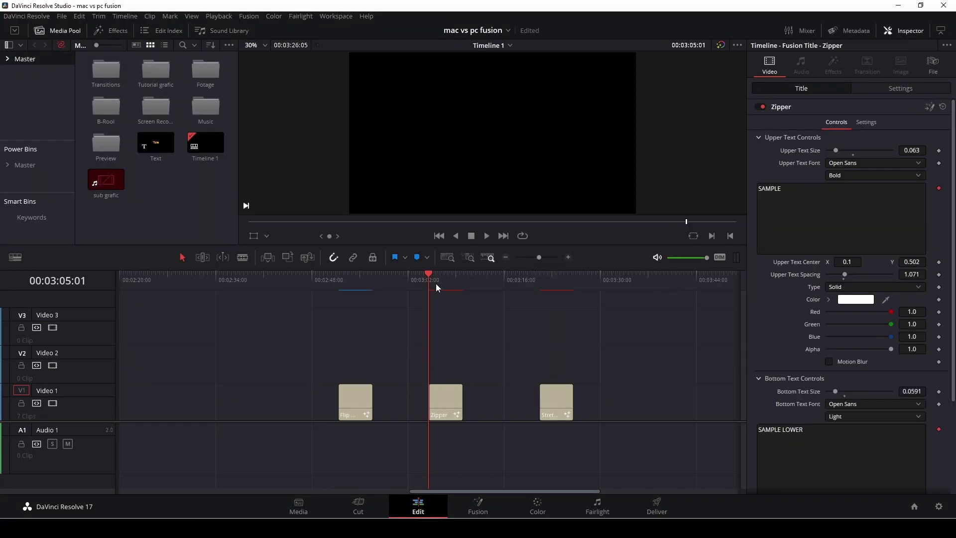
{"action": "key", "text": "space"}
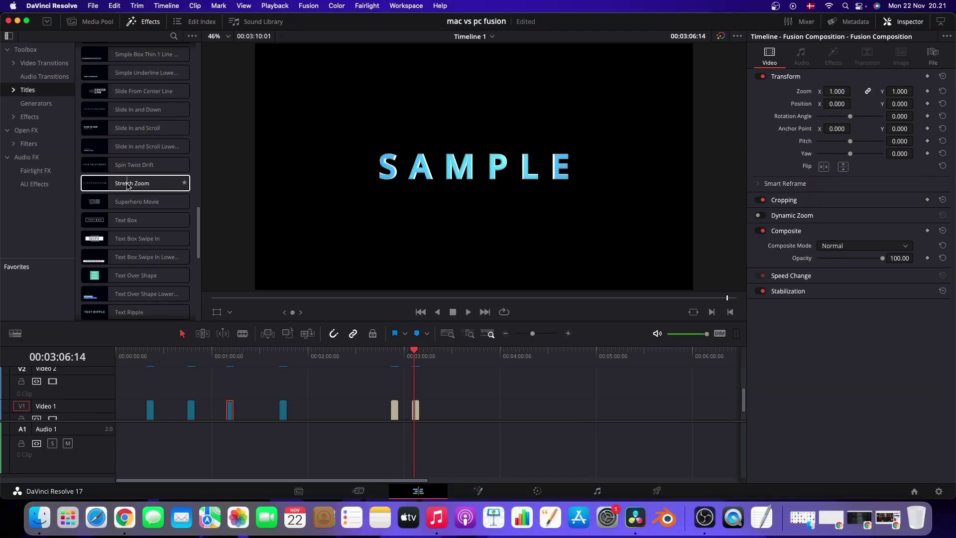
- Place Stretch Zoom as the third title on Video 1 and play its SAMPLE animation twice
{"action": "left_click_drag", "start_coordinate": [131, 186], "coordinate": [445, 418]}
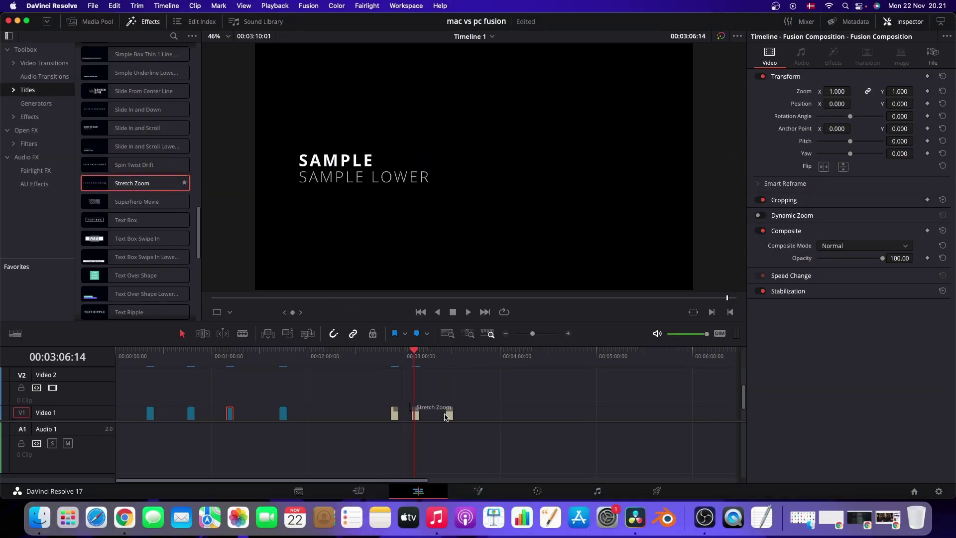
{"action": "left_click", "coordinate": [437, 367]}
{"action": "key", "text": "space"}
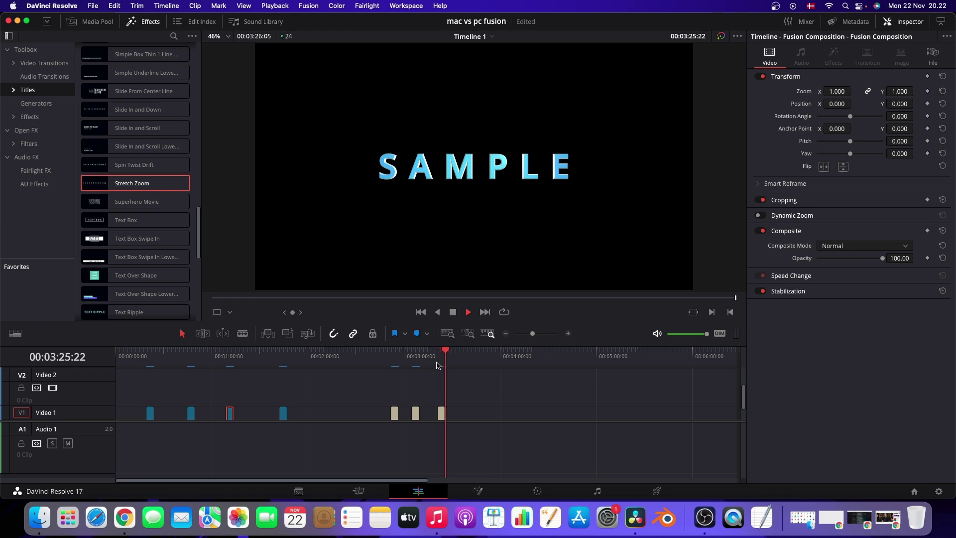
{"action": "left_click", "coordinate": [437, 366]}
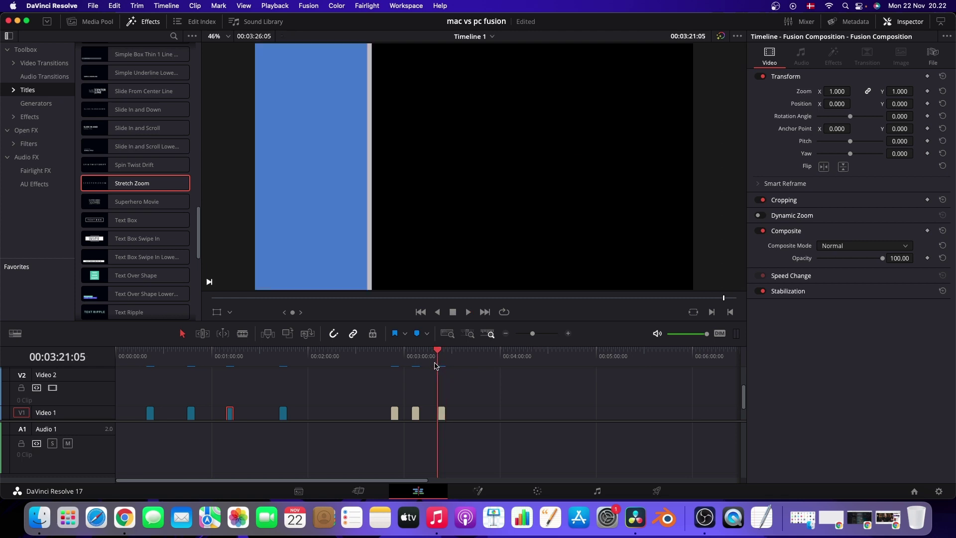
{"action": "key", "text": "space"}
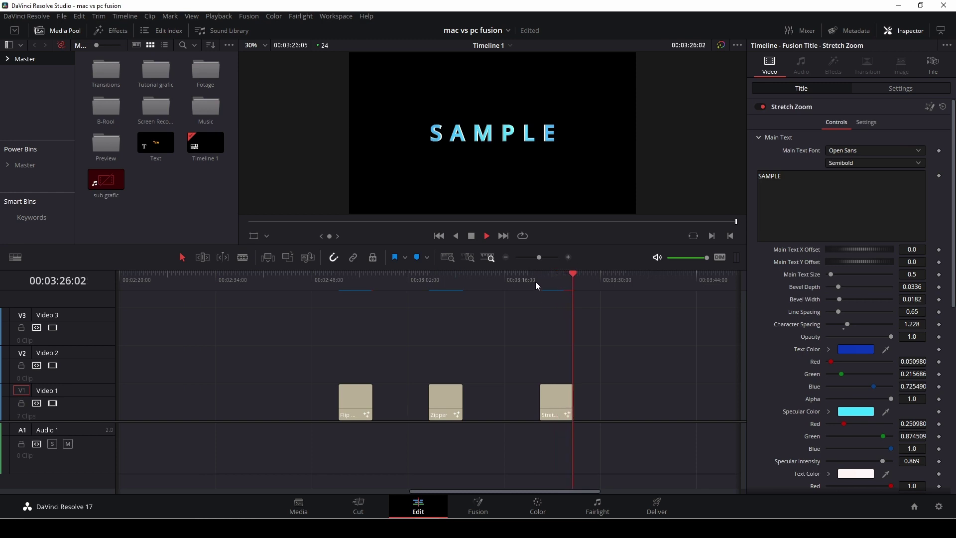
{"action": "left_click", "coordinate": [536, 282]}
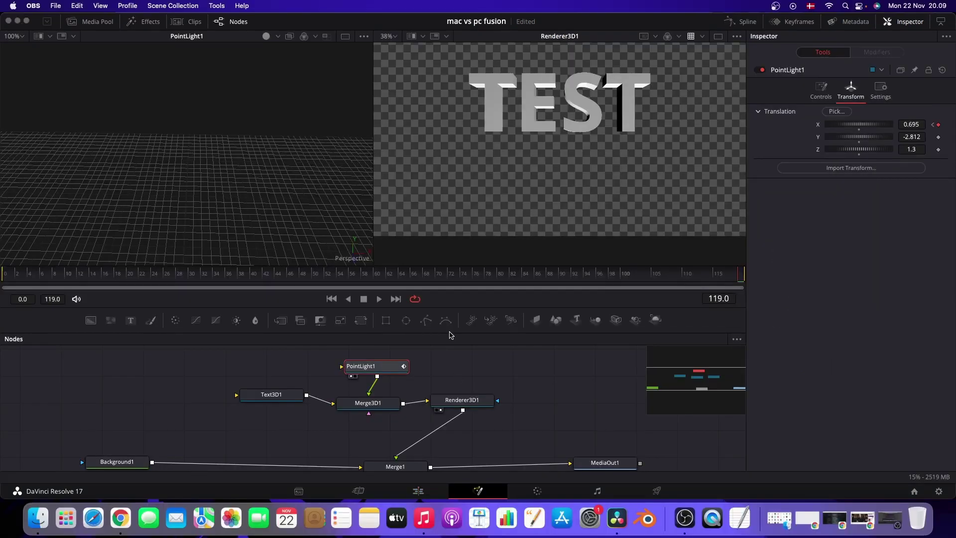
- Hide the Inspector and play the lit 3D TEST text in the Fusion viewer
{"action": "left_click", "coordinate": [900, 23]}
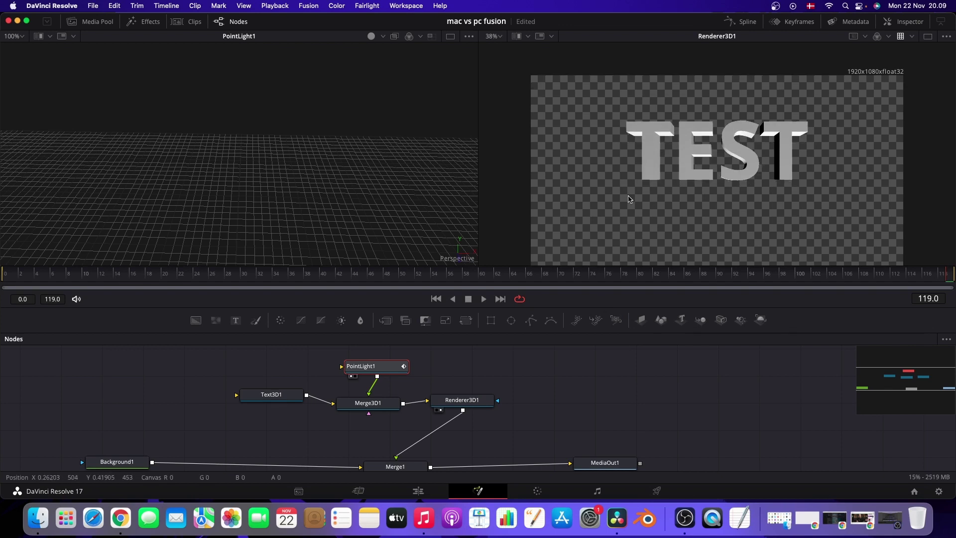
{"action": "key", "text": "space"}
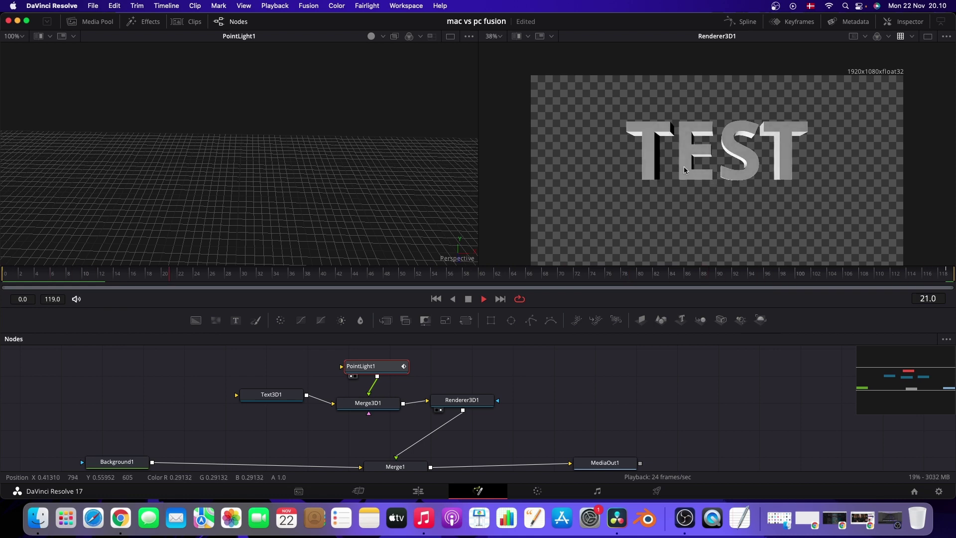
{"action": "key", "text": "space"}
- Play the TEST composition from its start on the Edit page timeline
{"action": "left_click", "coordinate": [431, 495]}
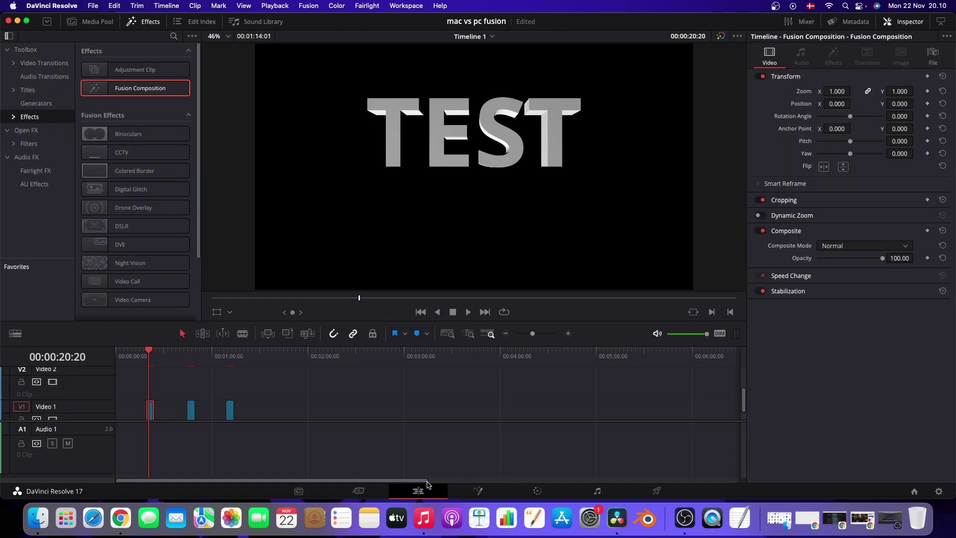
{"action": "left_click_drag", "start_coordinate": [151, 360], "coordinate": [148, 358]}
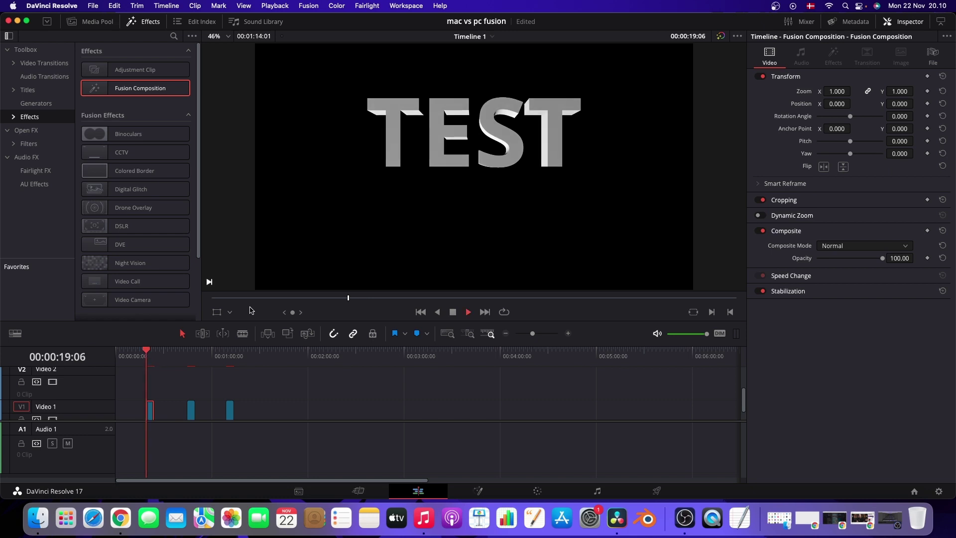
{"action": "key", "text": "space"}
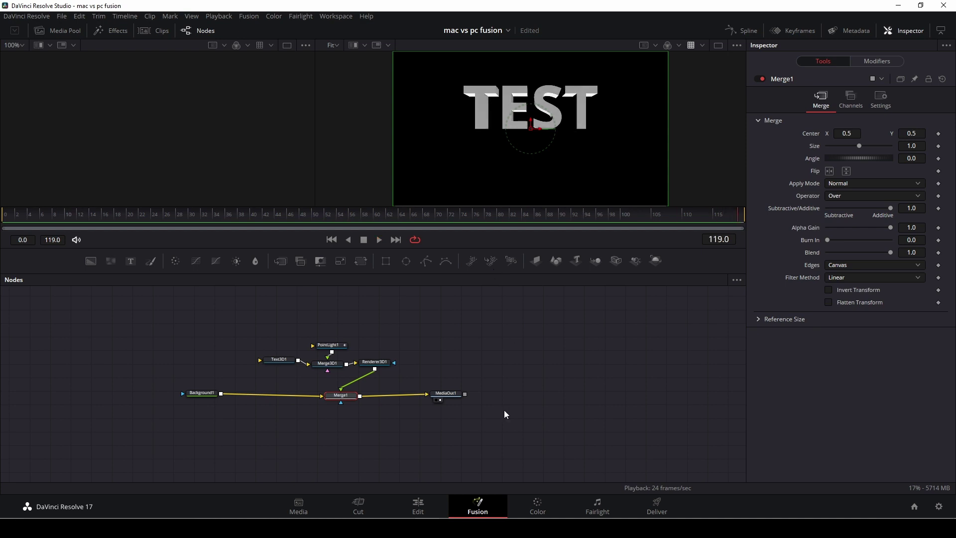
{"action": "left_click", "coordinate": [418, 506]}
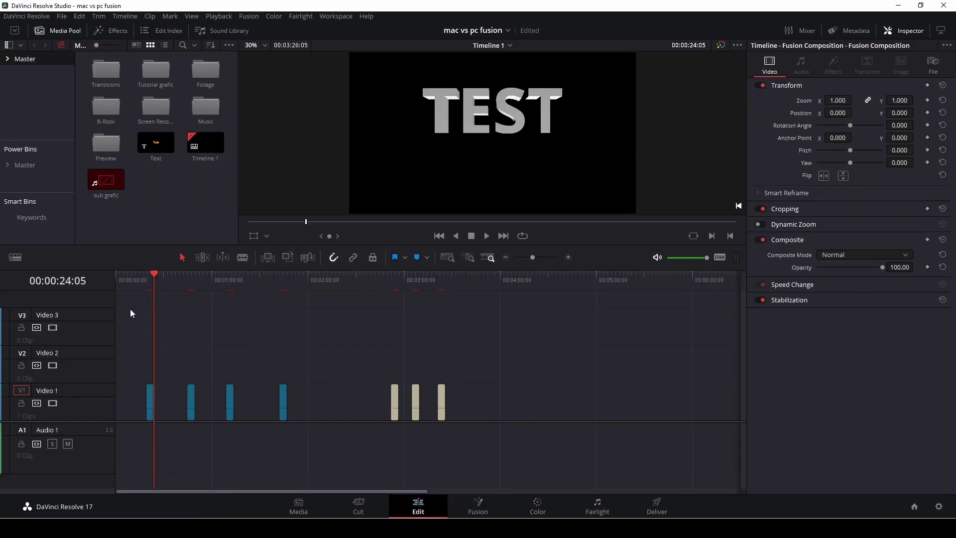
{"action": "left_click", "coordinate": [150, 279]}
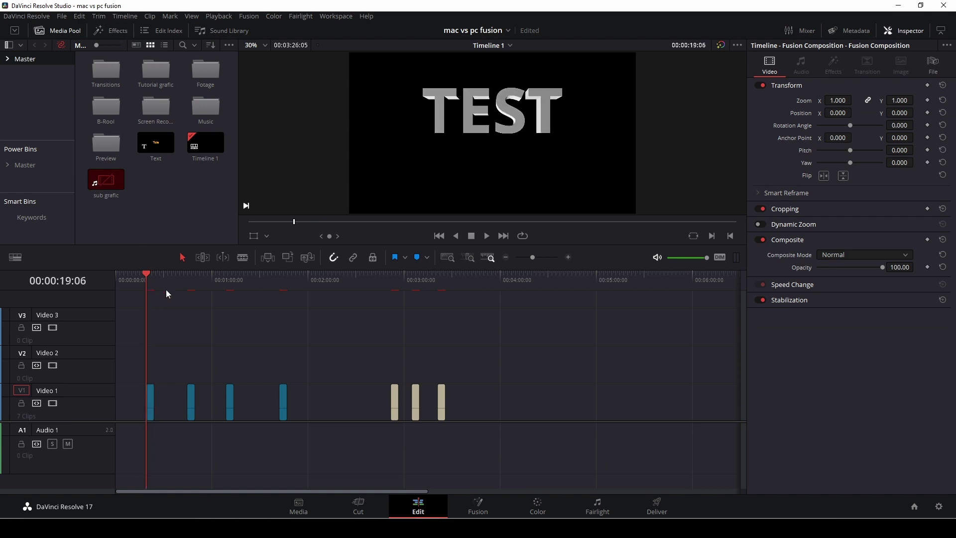
{"action": "key", "text": "space"}
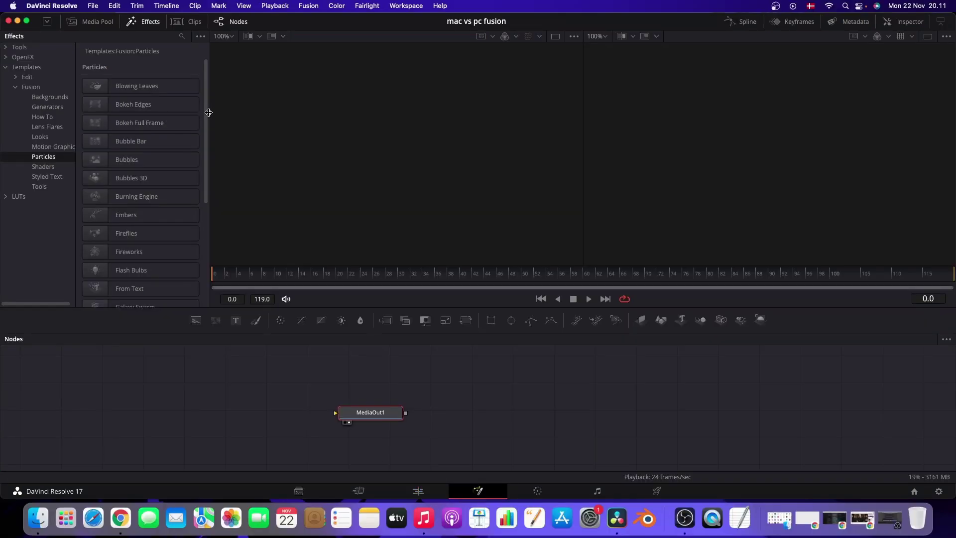
- Drop the Lava particle template into the node graph, wire Renderer3D1 into MediaOut1 and view MediaOut1
{"action": "left_click_drag", "start_coordinate": [209, 113], "coordinate": [213, 221]}
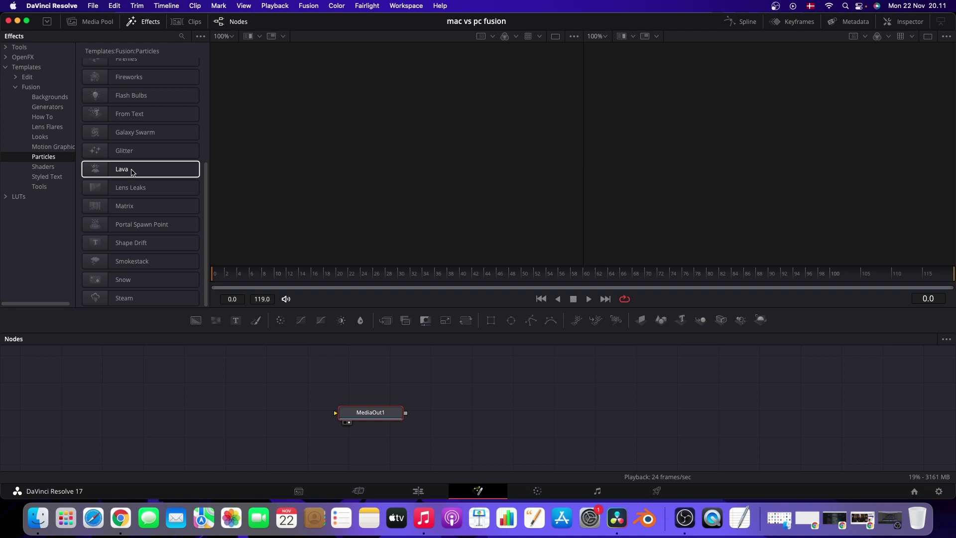
{"action": "left_click_drag", "start_coordinate": [133, 172], "coordinate": [395, 371]}
{"action": "scroll", "coordinate": [462, 380], "scroll_direction": "up", "scroll_amount": 2}
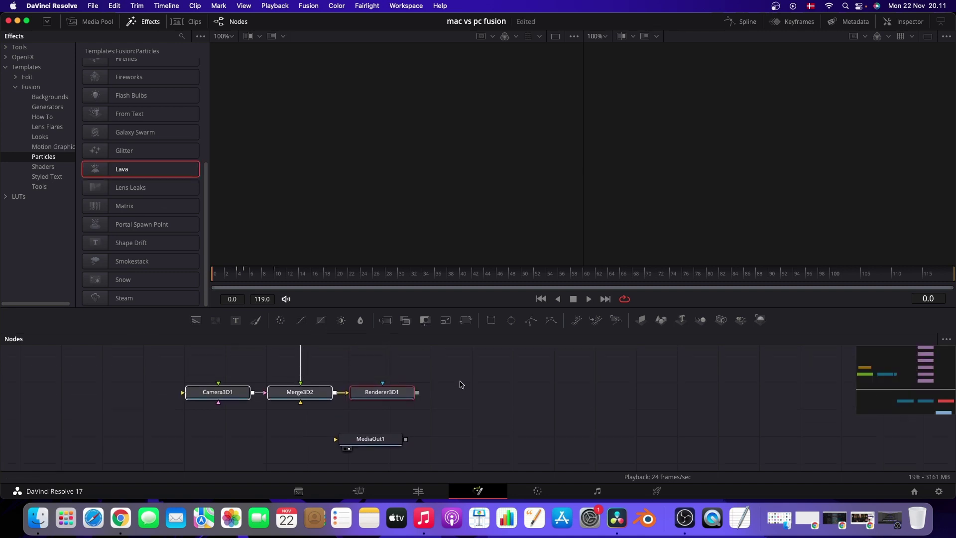
{"action": "left_click_drag", "start_coordinate": [388, 441], "coordinate": [561, 422]}
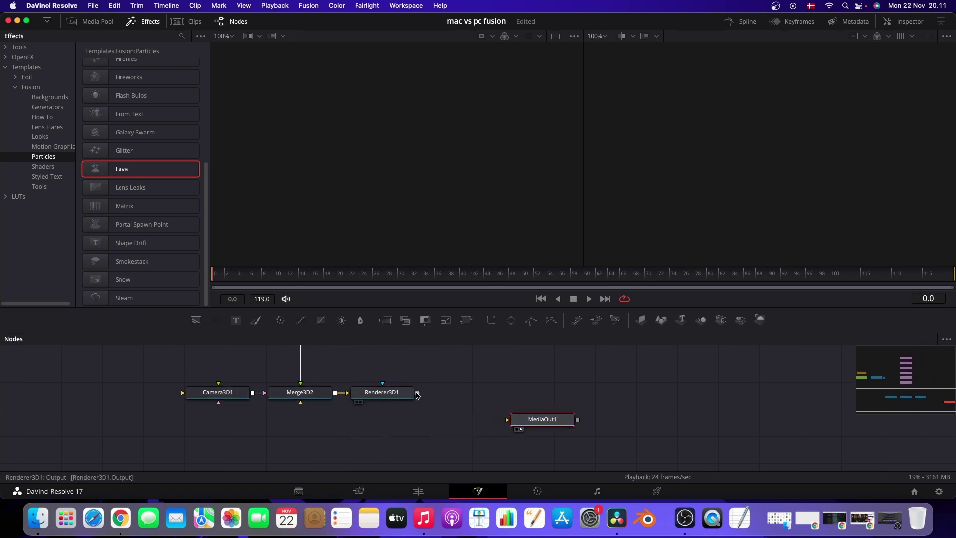
{"action": "left_click_drag", "start_coordinate": [417, 392], "coordinate": [519, 427]}
{"action": "left_click", "coordinate": [520, 428]}
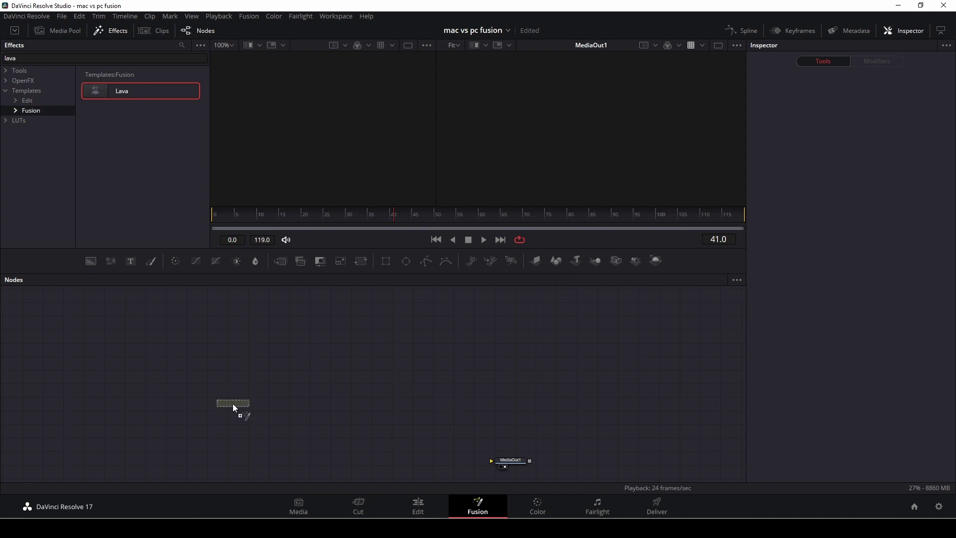
- Connect Renderer3D1 to MediaOut1 and play the Lava particle animation
{"action": "left_click_drag", "start_coordinate": [232, 403], "coordinate": [492, 461]}
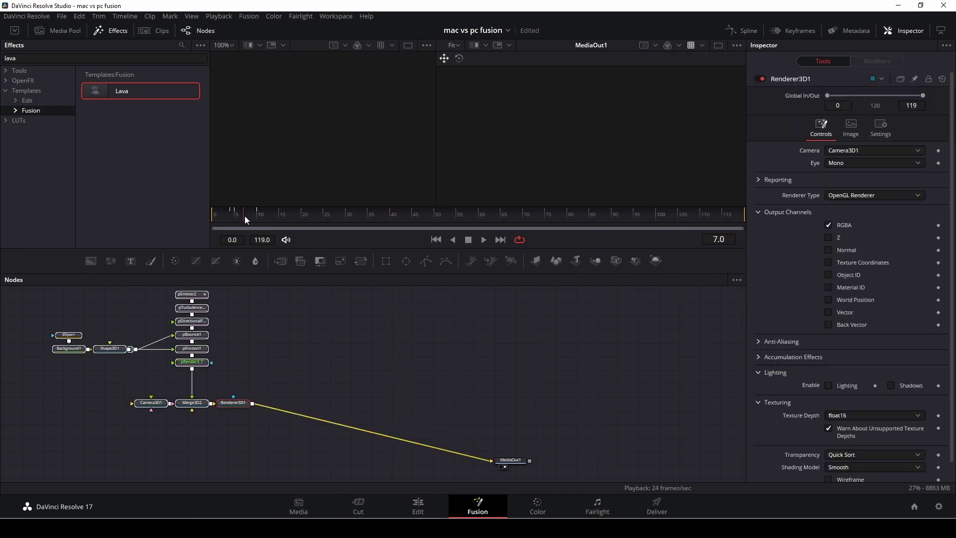
{"action": "key", "text": "space"}
{"action": "left_click", "coordinate": [343, 360]}
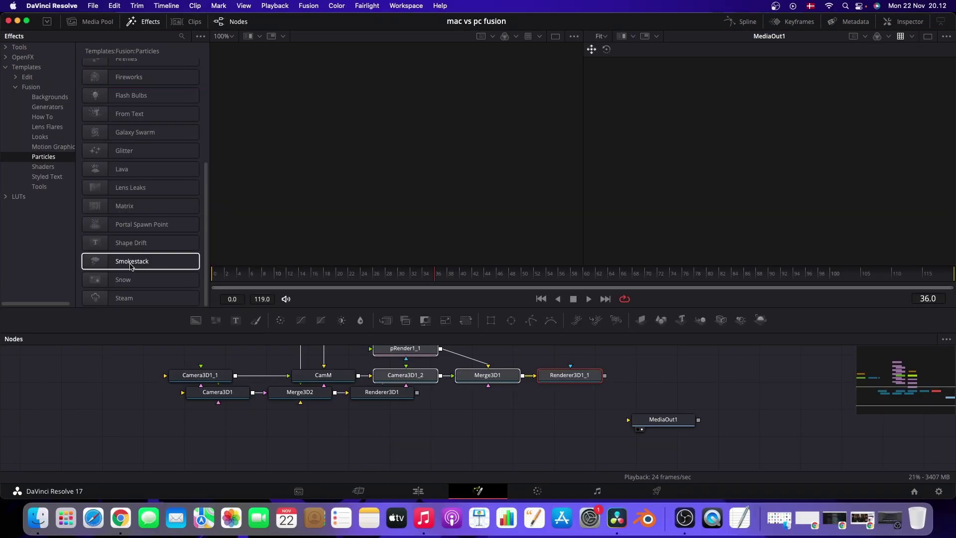
- Drop Smokestack into the node graph, deselect it, and play then stop the rising smoke
{"action": "left_click_drag", "start_coordinate": [131, 261], "coordinate": [630, 422]}
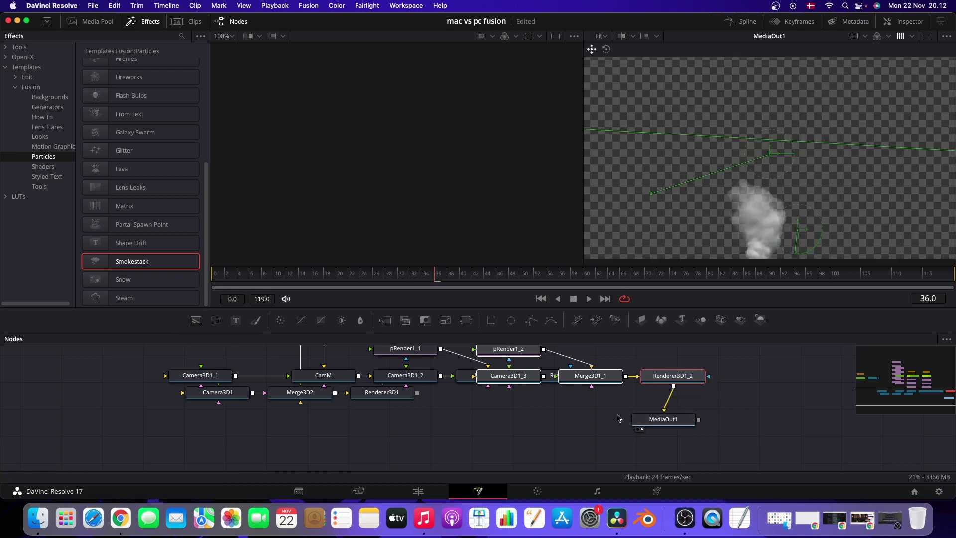
{"action": "left_click", "coordinate": [617, 418]}
{"action": "key", "text": "space"}
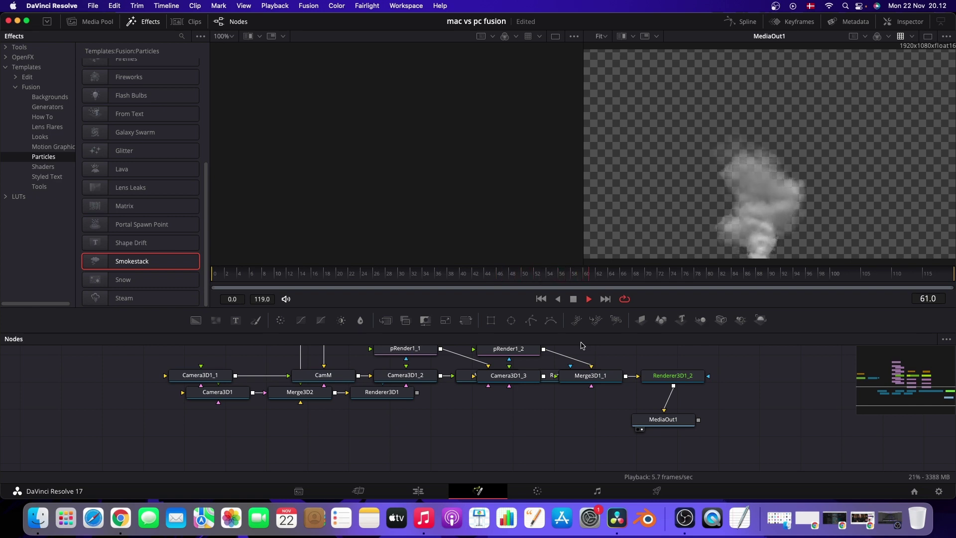
{"action": "key", "text": "space"}
- Play the smoke clip on the Edit timeline, then shift Renderer3D1_2 and MediaOut1 further right
{"action": "left_click", "coordinate": [422, 493]}
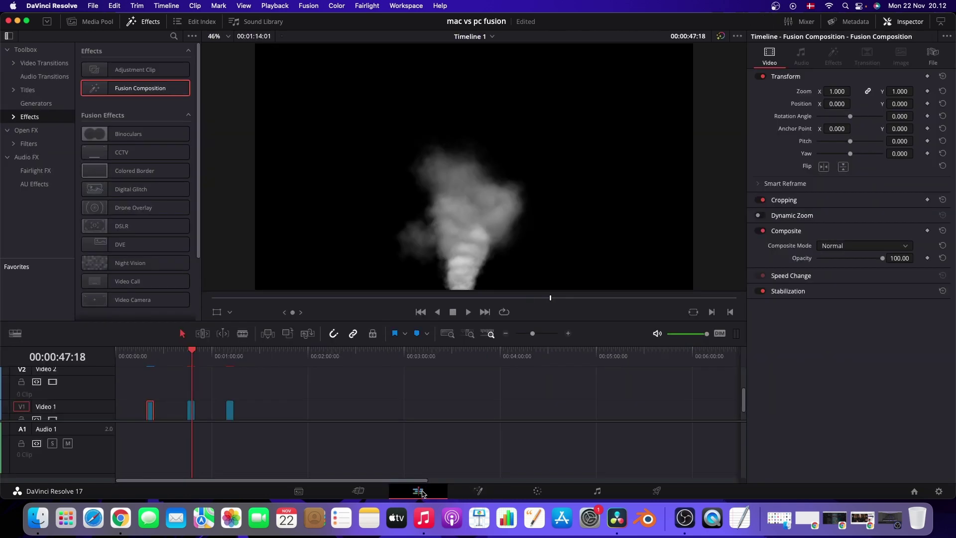
{"action": "left_click", "coordinate": [189, 356]}
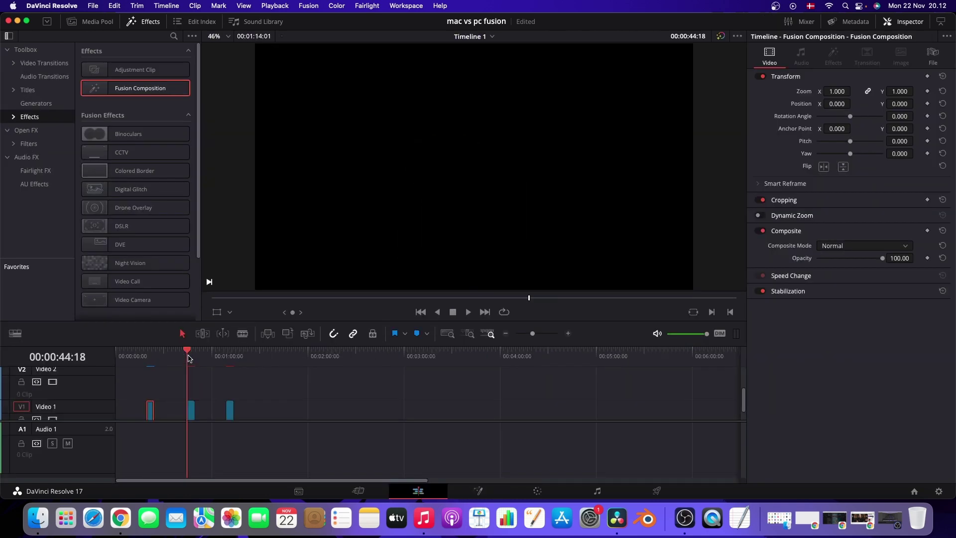
{"action": "key", "text": "space"}
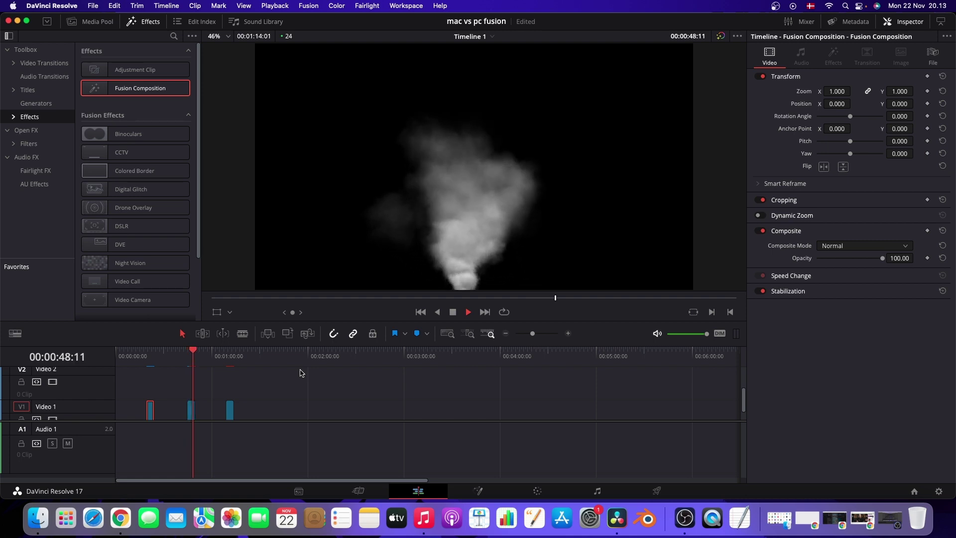
{"action": "key", "text": "space"}
{"action": "left_click_drag", "start_coordinate": [195, 366], "coordinate": [193, 365]}
{"action": "left_click", "coordinate": [190, 364]}
{"action": "key", "text": "space"}
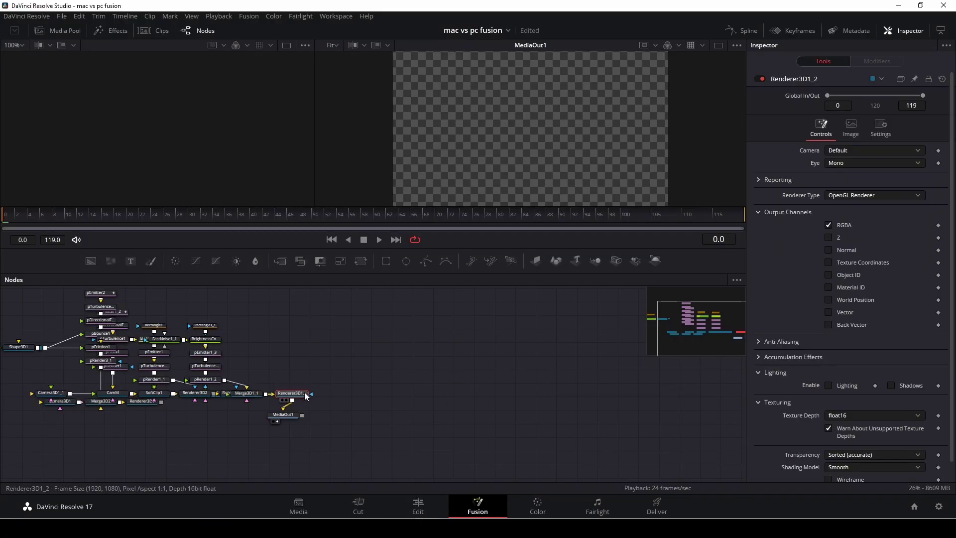
{"action": "left_click_drag", "start_coordinate": [305, 396], "coordinate": [388, 390]}
{"action": "left_click_drag", "start_coordinate": [283, 418], "coordinate": [429, 409]}
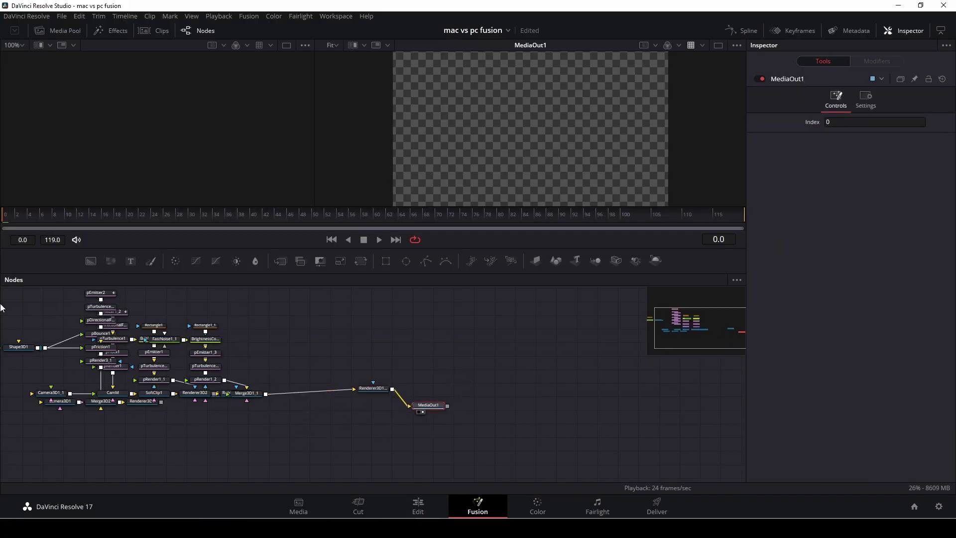
- Play the Smokestack smoke animation in the Windows composition
{"action": "key", "text": "space"}
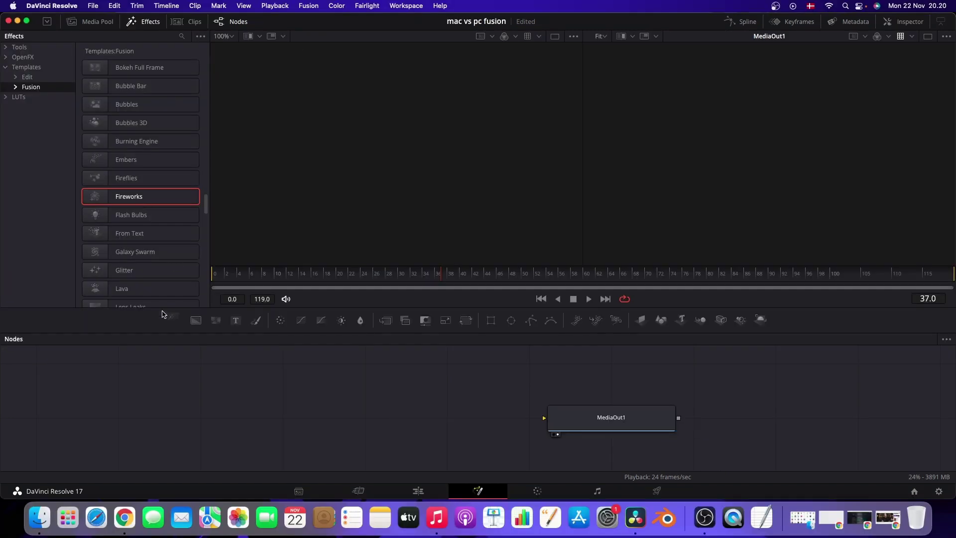
- Add the Fireworks template to the Mac node graph
{"action": "left_click_drag", "start_coordinate": [170, 314], "coordinate": [156, 385]}
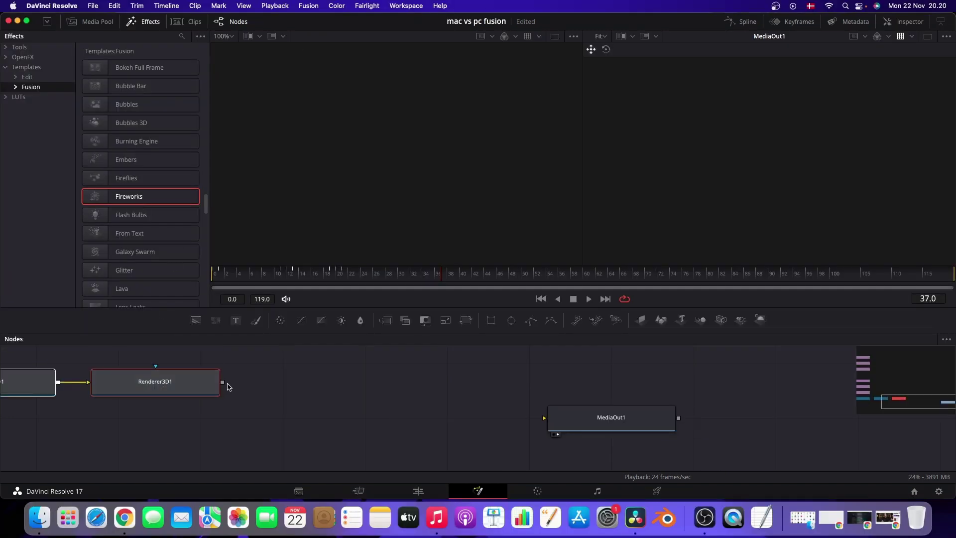
- Wire the Fireworks Renderer3D1 into MediaOut1, then pan and zoom out to the FireworksSphere chain
{"action": "left_click_drag", "start_coordinate": [224, 386], "coordinate": [385, 411]}
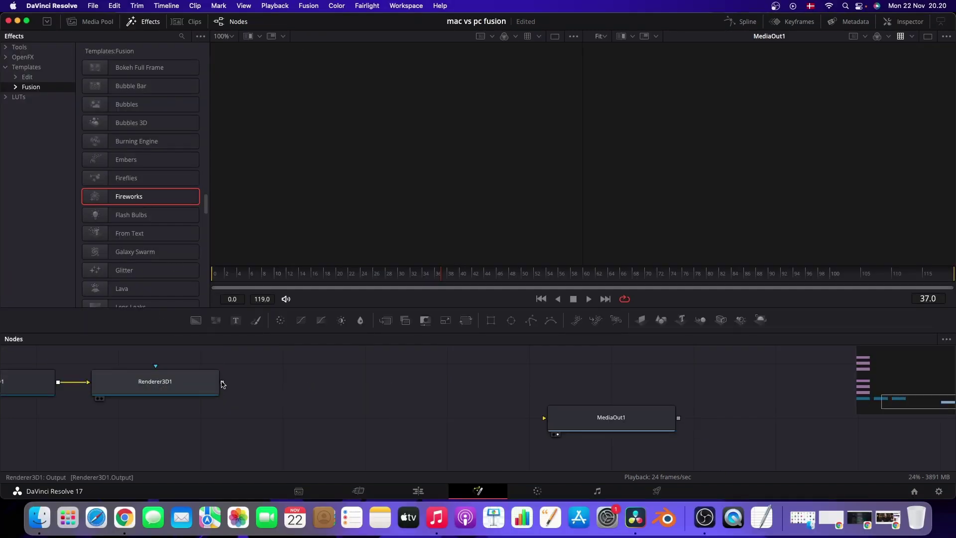
{"action": "left_click_drag", "start_coordinate": [223, 382], "coordinate": [544, 418]}
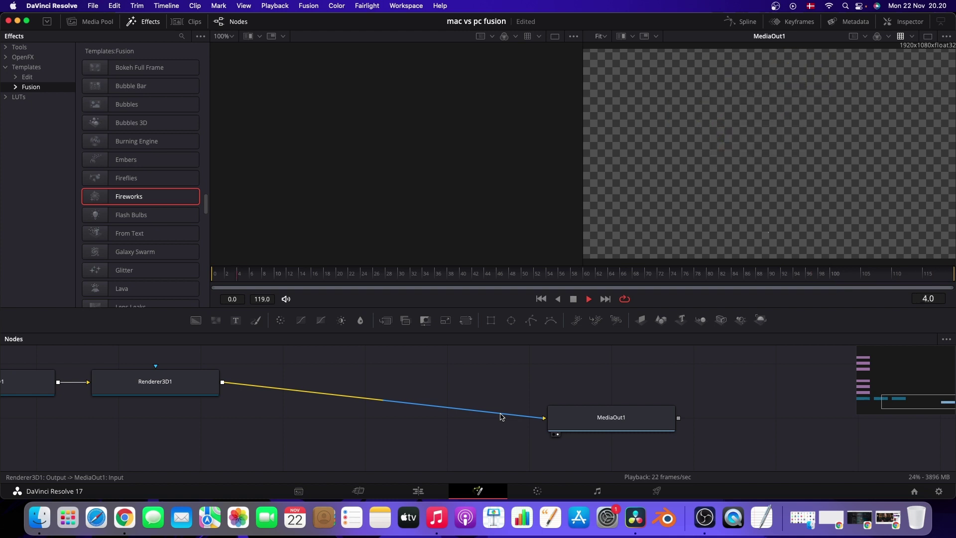
{"action": "left_click_drag", "start_coordinate": [905, 407], "coordinate": [854, 388]}
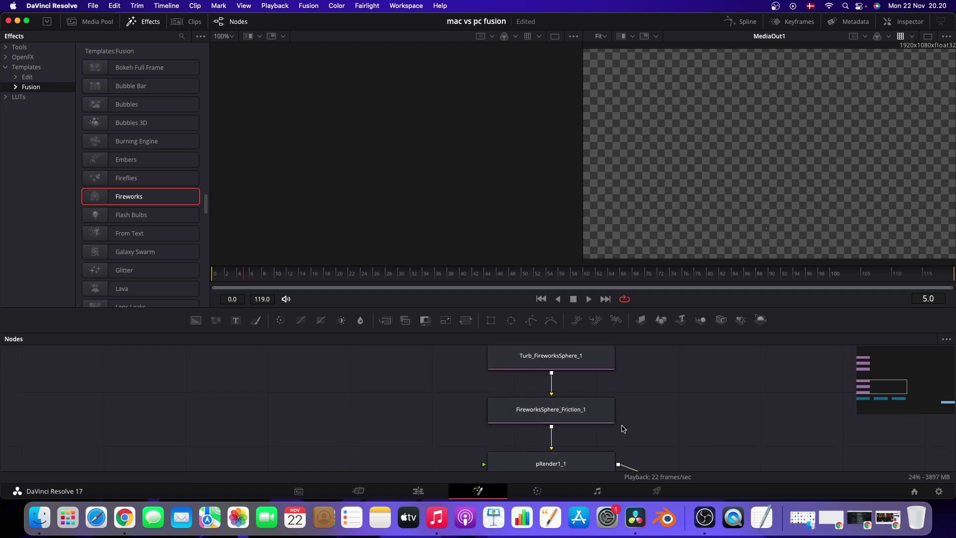
{"action": "scroll", "coordinate": [621, 428], "scroll_direction": "down", "scroll_amount": 3}
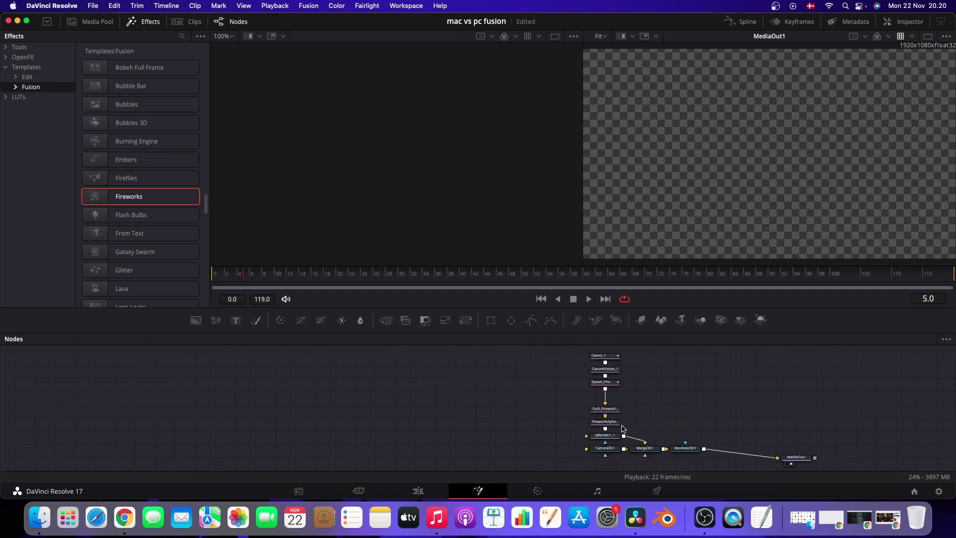
{"action": "scroll", "coordinate": [621, 428], "scroll_direction": "down", "scroll_amount": 3}
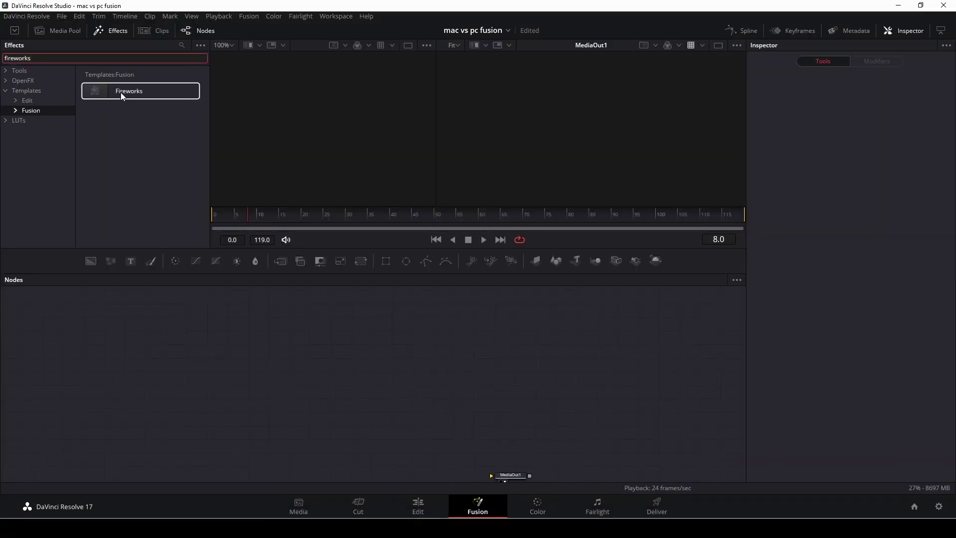
- Add the Fireworks template to the node graph and connect Renderer3D1 to MediaOut1
{"action": "left_click_drag", "start_coordinate": [120, 92], "coordinate": [268, 321]}
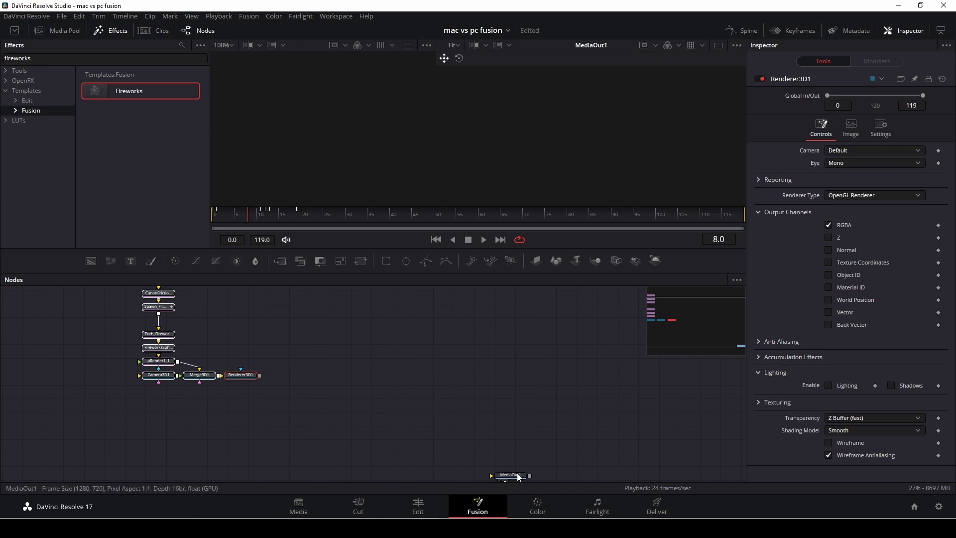
{"action": "left_click_drag", "start_coordinate": [511, 474], "coordinate": [454, 367]}
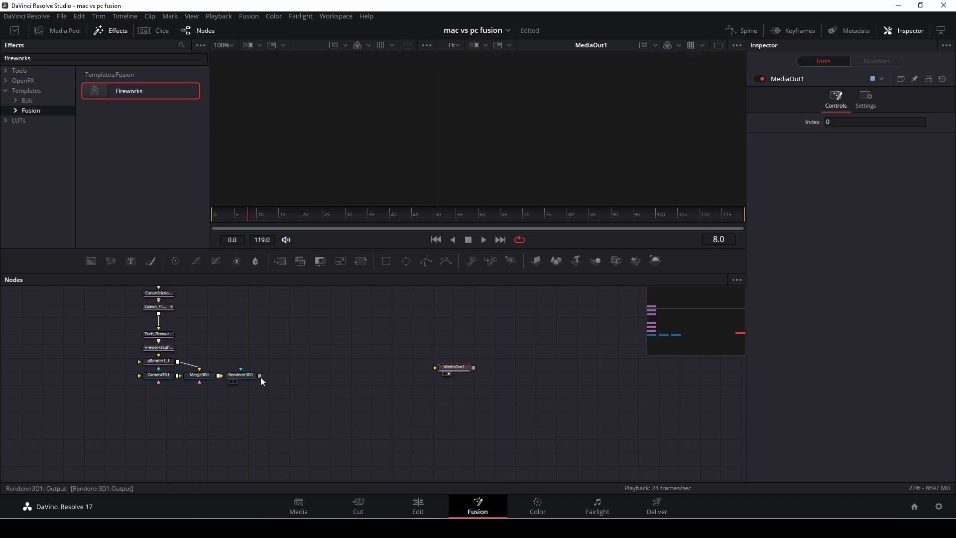
{"action": "left_click_drag", "start_coordinate": [260, 374], "coordinate": [453, 372]}
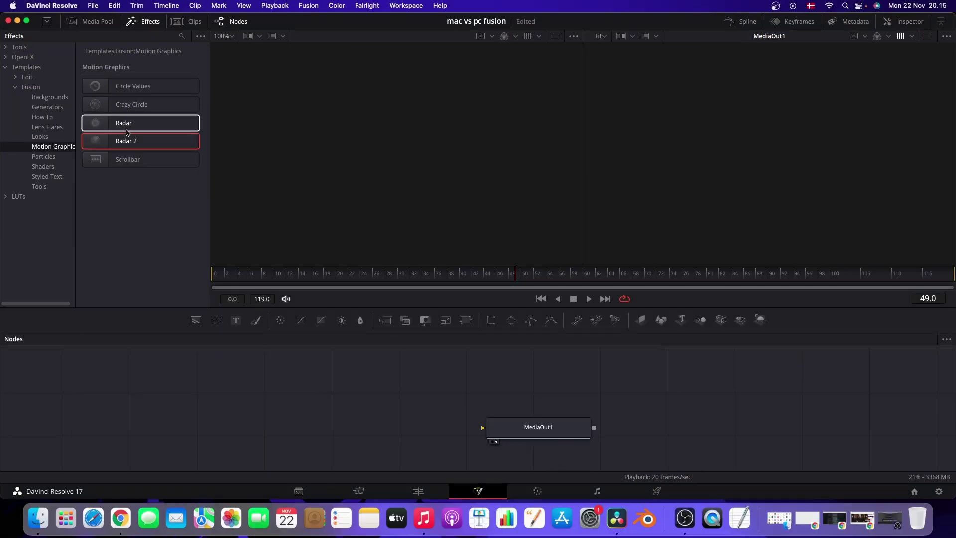
- Add the Radar 2 template to the Node editor and zoom out to see its chain
{"action": "left_click_drag", "start_coordinate": [139, 145], "coordinate": [506, 432]}
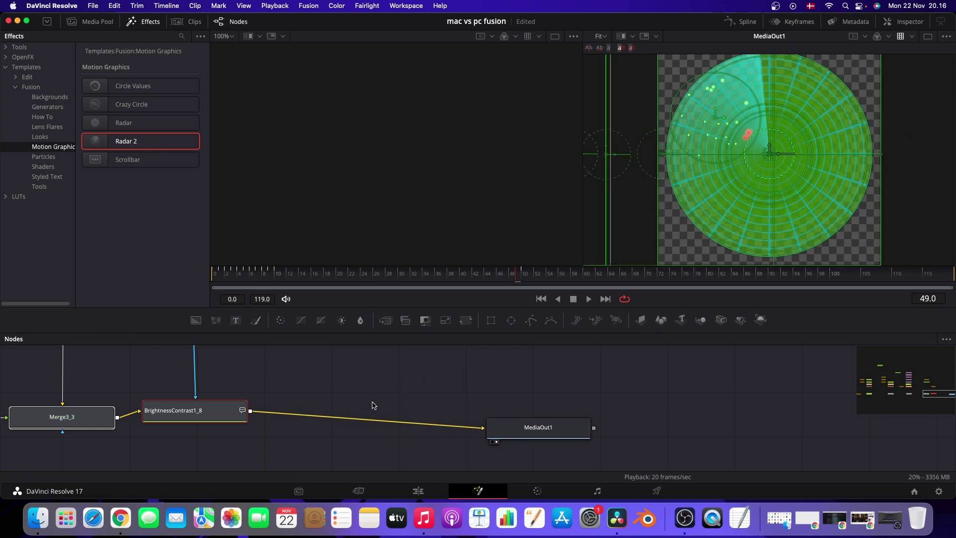
{"action": "scroll", "coordinate": [375, 402], "scroll_direction": "down", "scroll_amount": 10}
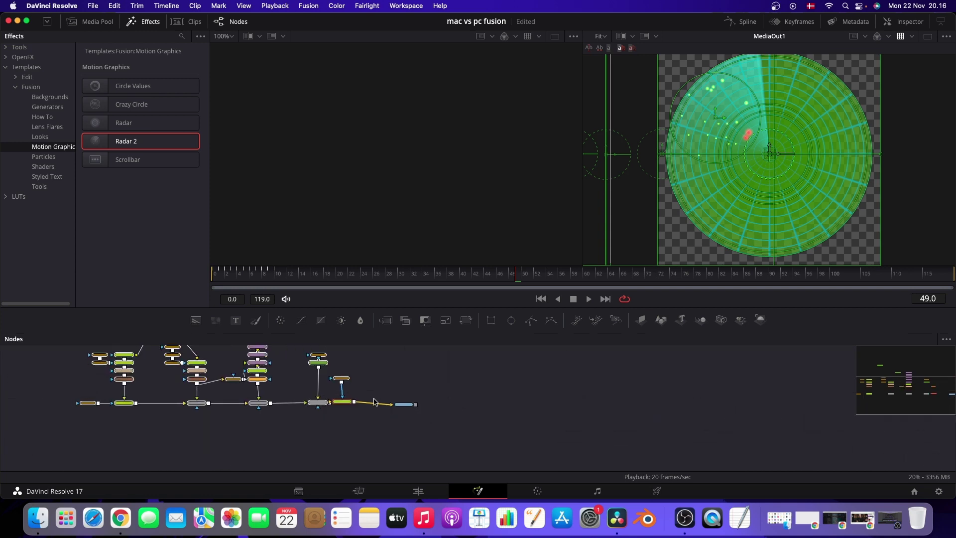
{"action": "scroll", "coordinate": [375, 402], "scroll_direction": "down", "scroll_amount": 10}
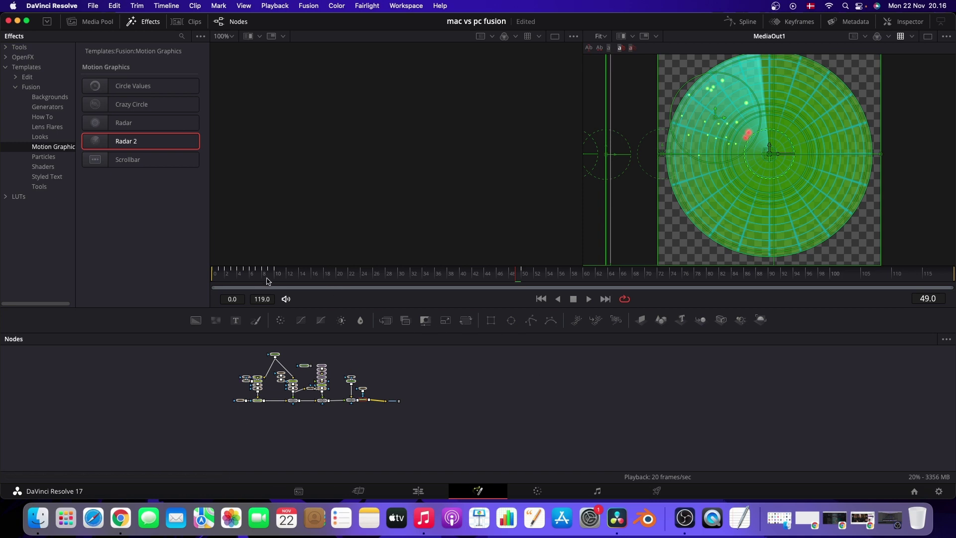
- Play the Radar 2 sweep animation with the nodes deselected so no overlays show
{"action": "key", "text": "space"}
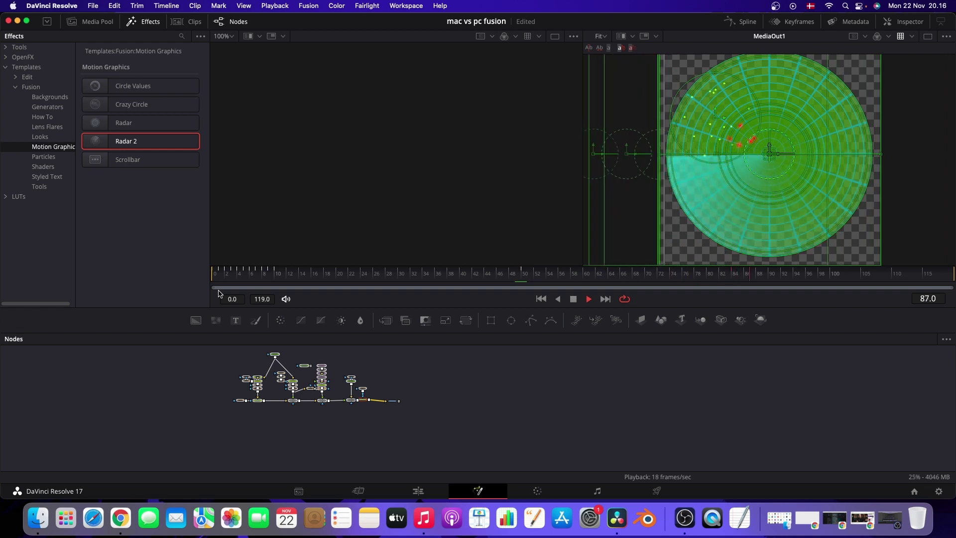
{"action": "key", "text": "space"}
{"action": "left_click", "coordinate": [366, 421]}
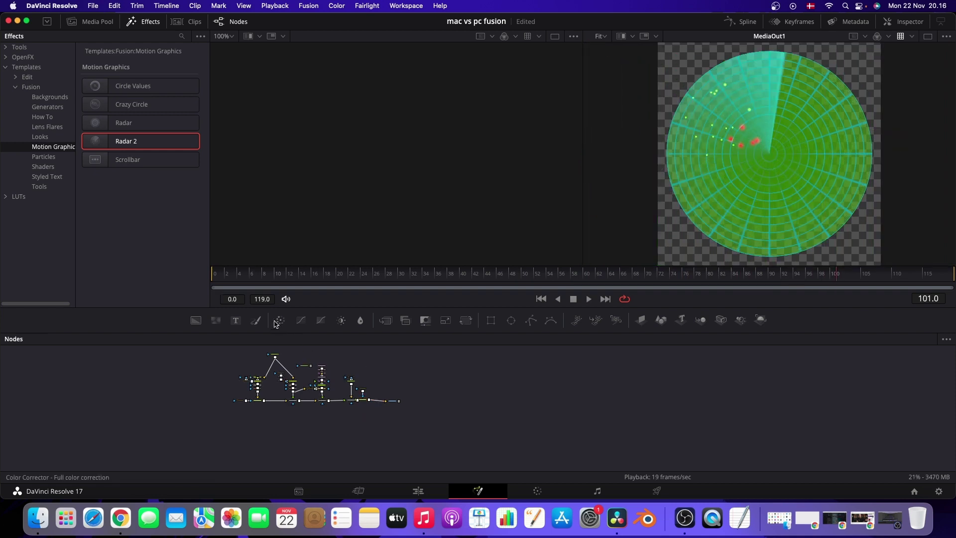
{"action": "key", "text": "space"}
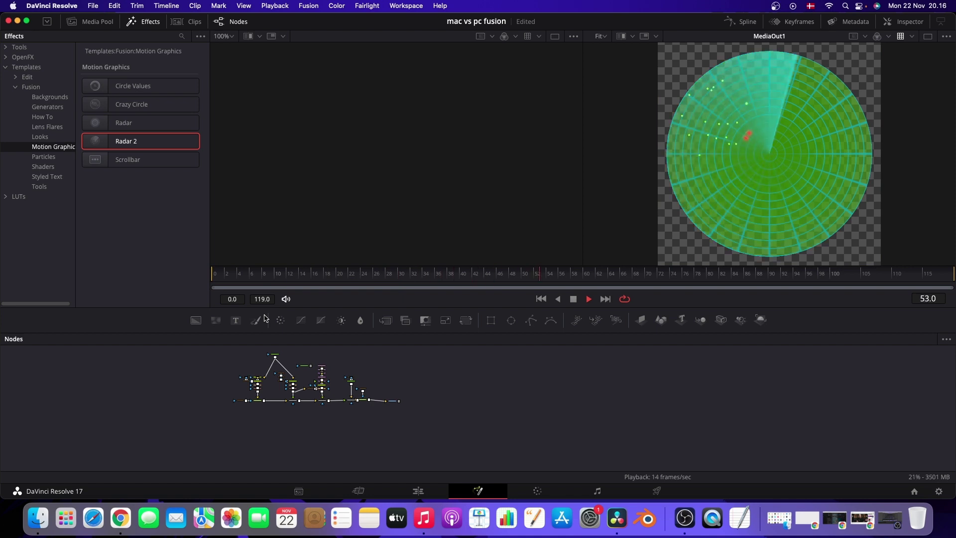
{"action": "key", "text": "space"}
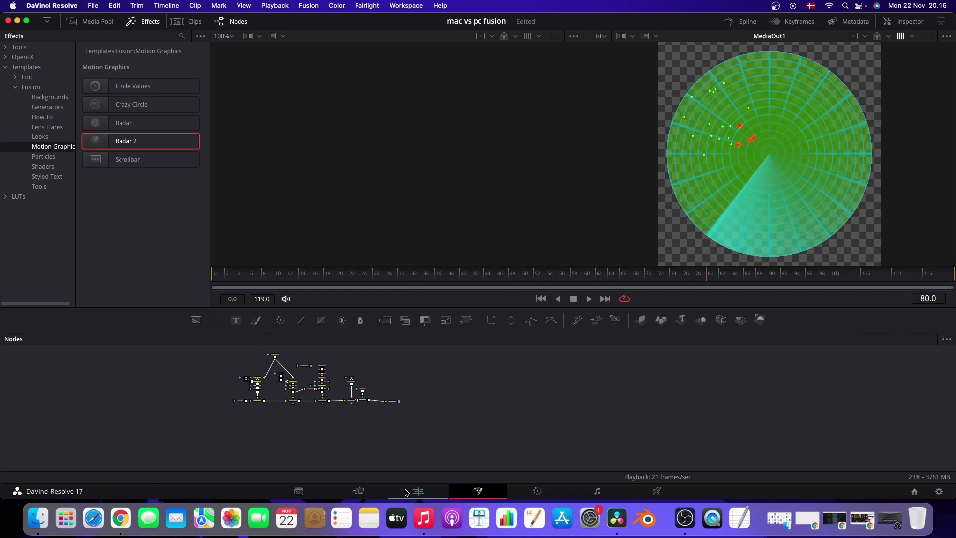
- On the Edit page, play the radar clip from its start, replay it, then stop
{"action": "left_click", "coordinate": [418, 490]}
{"action": "left_click", "coordinate": [226, 364]}
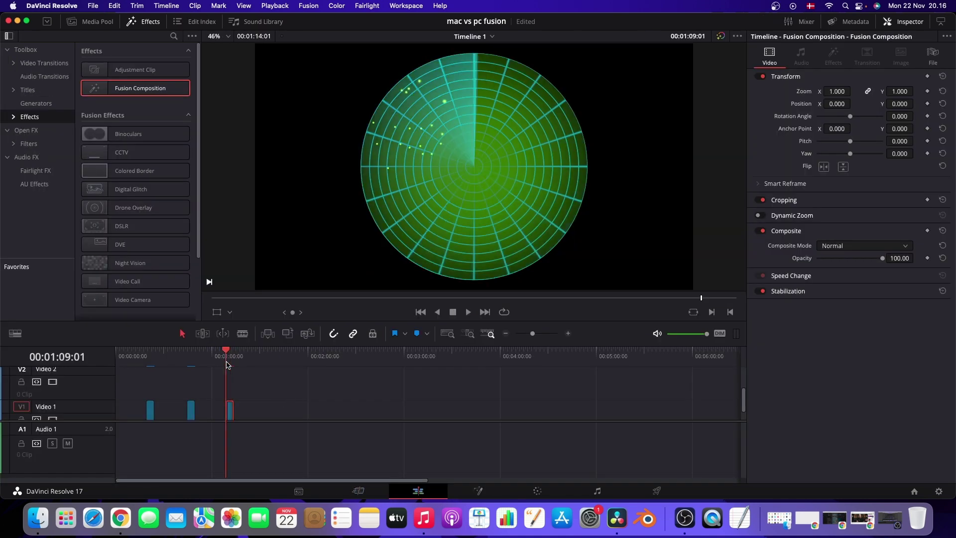
{"action": "key", "text": "space"}
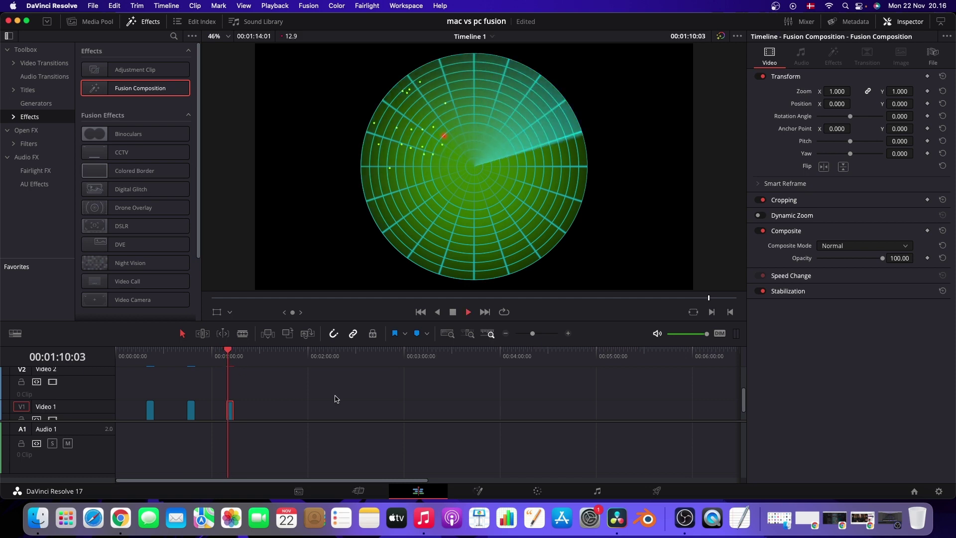
{"action": "left_click", "coordinate": [227, 363]}
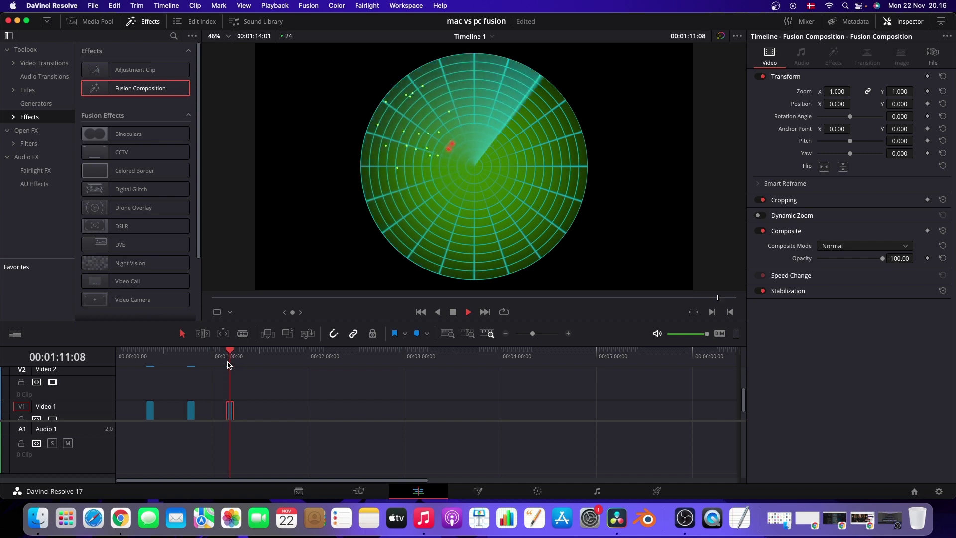
{"action": "key", "text": "space"}
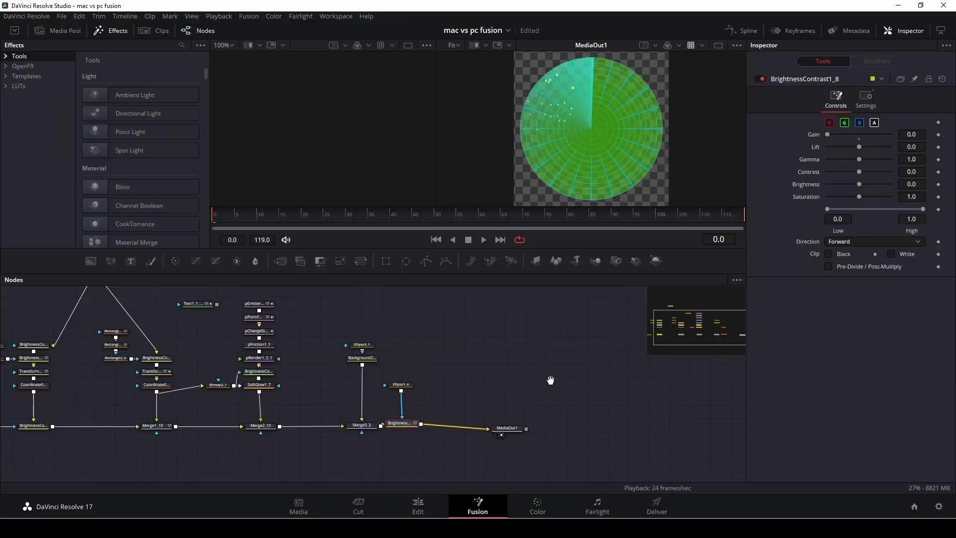
- Play the Radar 2 composition on the Windows Fusion page in a 24 fps loop
{"action": "scroll", "coordinate": [550, 381], "scroll_direction": "up", "scroll_amount": 3}
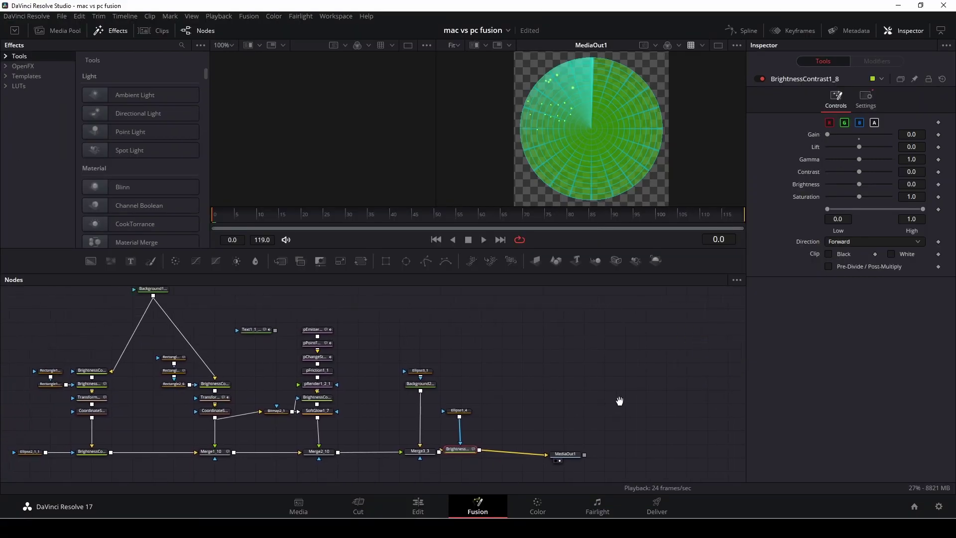
{"action": "key", "text": "space"}
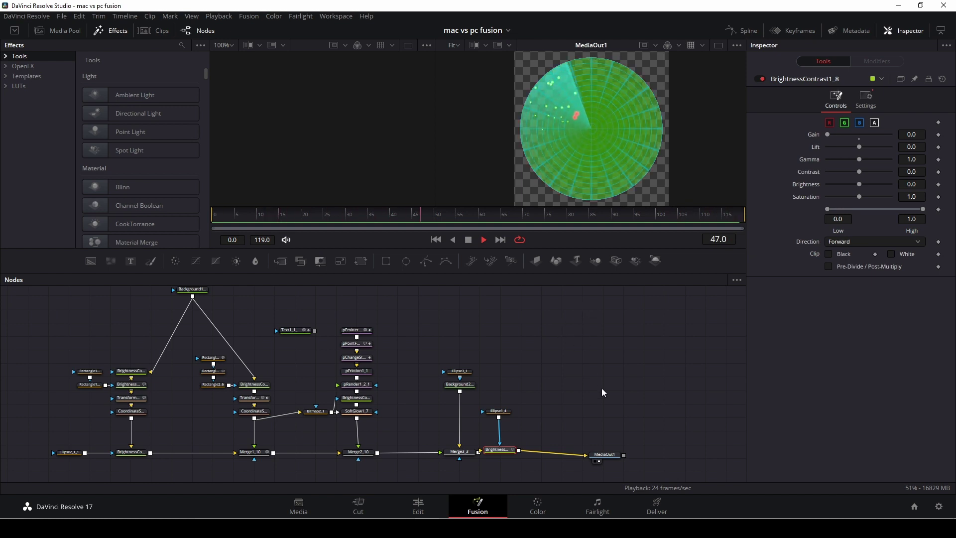
- Switch to the Edit page to show the Video 1 template clips
{"action": "left_click", "coordinate": [422, 507]}
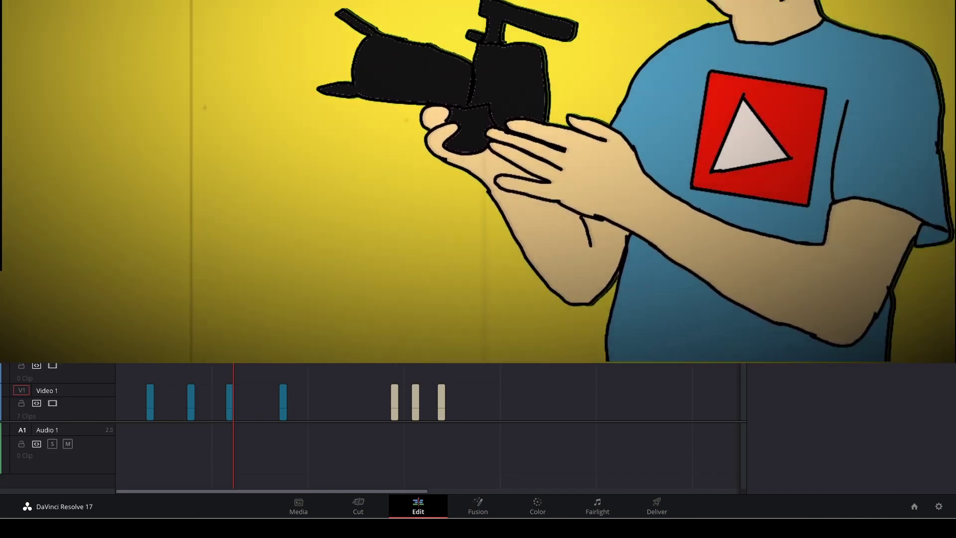